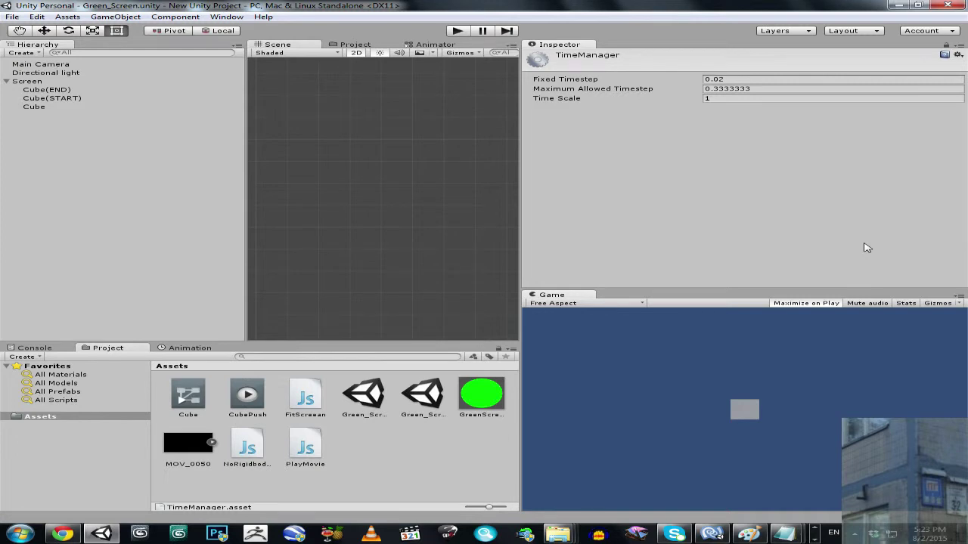
# Test-run the webcam scene, then view the Screen object in 3D perspective
pyautogui.click(459, 32)
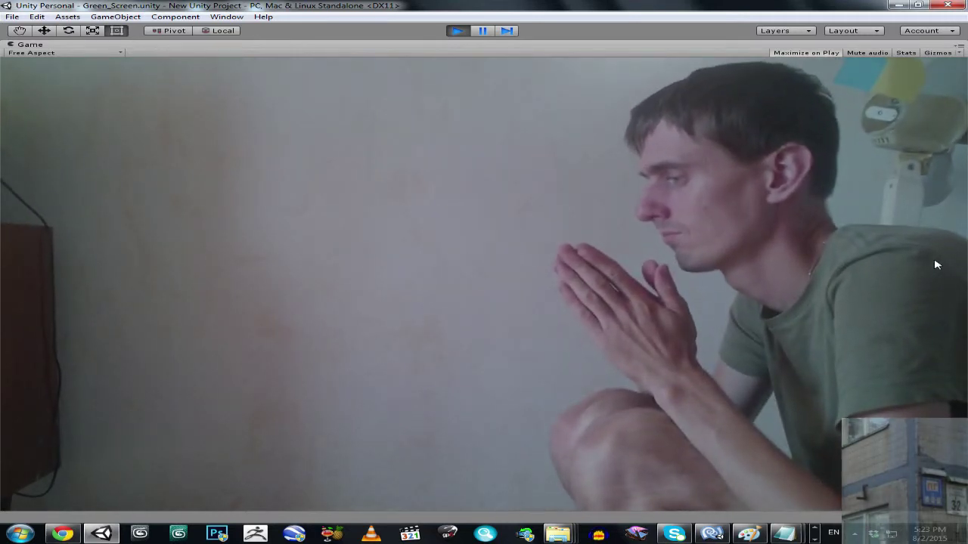
pyautogui.click(456, 30)
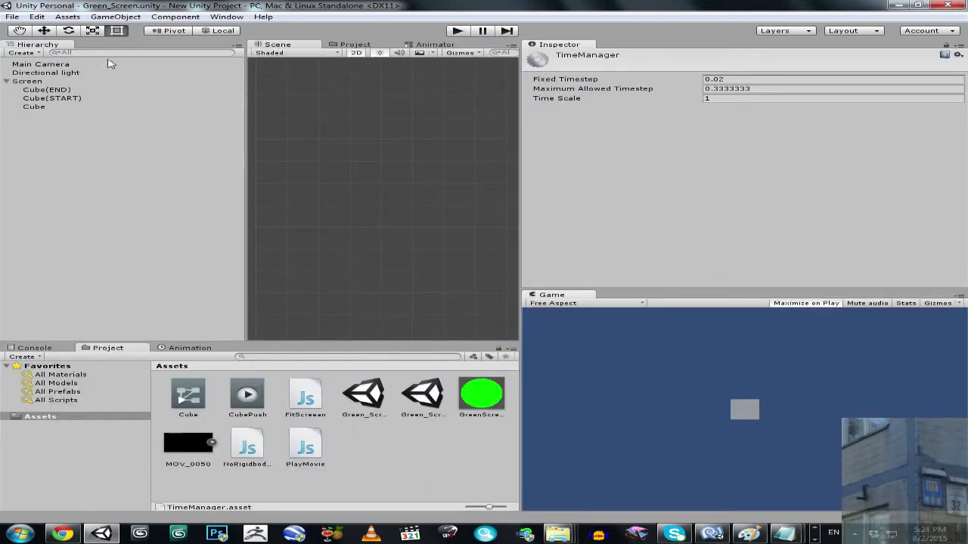
pyautogui.click(34, 83)
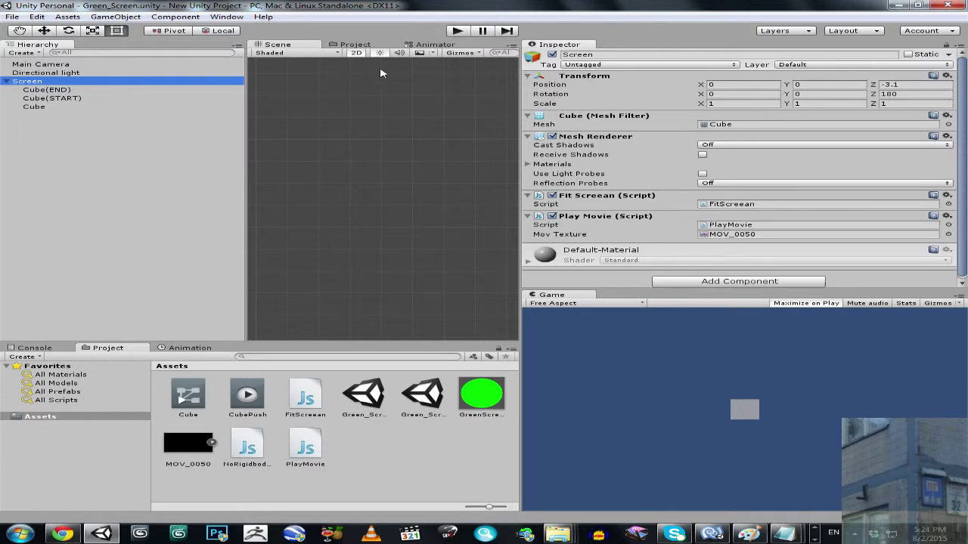
pyautogui.click(357, 53)
pyautogui.keyDown('alt'); pyautogui.moveTo(397, 200); pyautogui.dragTo(618, 258); pyautogui.keyUp('alt')
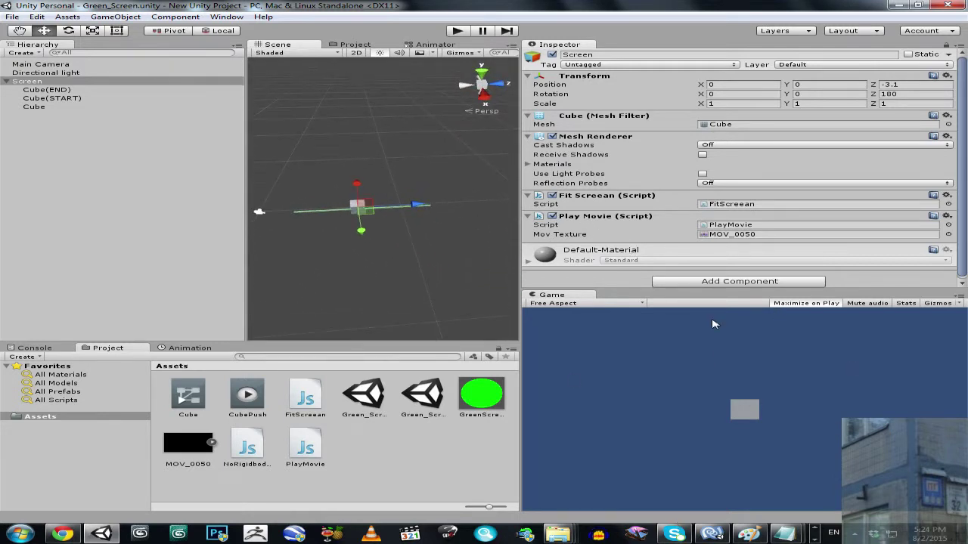
# Rerun the scene with Screen framed, then stop and reveal its FitScreean and PlayMovie scripts
pyautogui.click(458, 32)
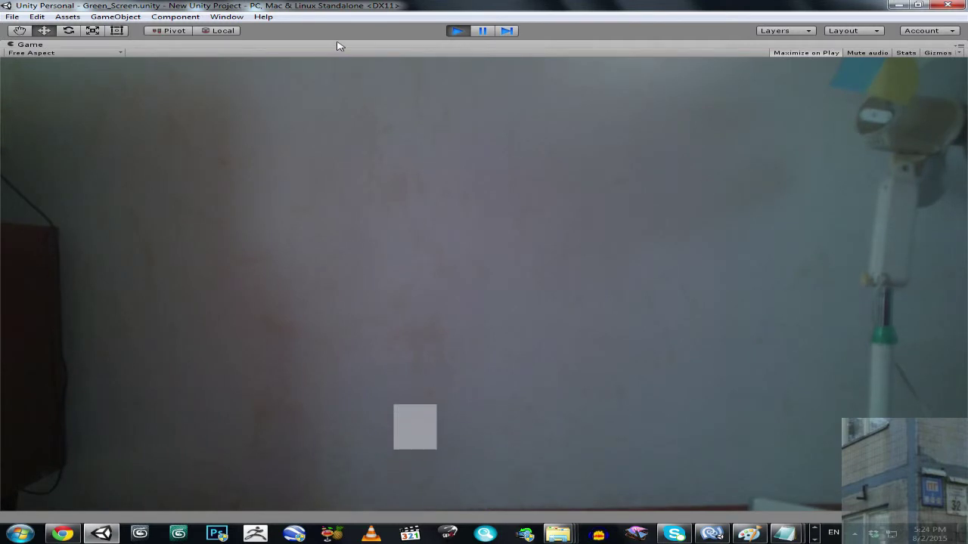
pyautogui.rightClick(338, 46)
pyautogui.click(366, 50)
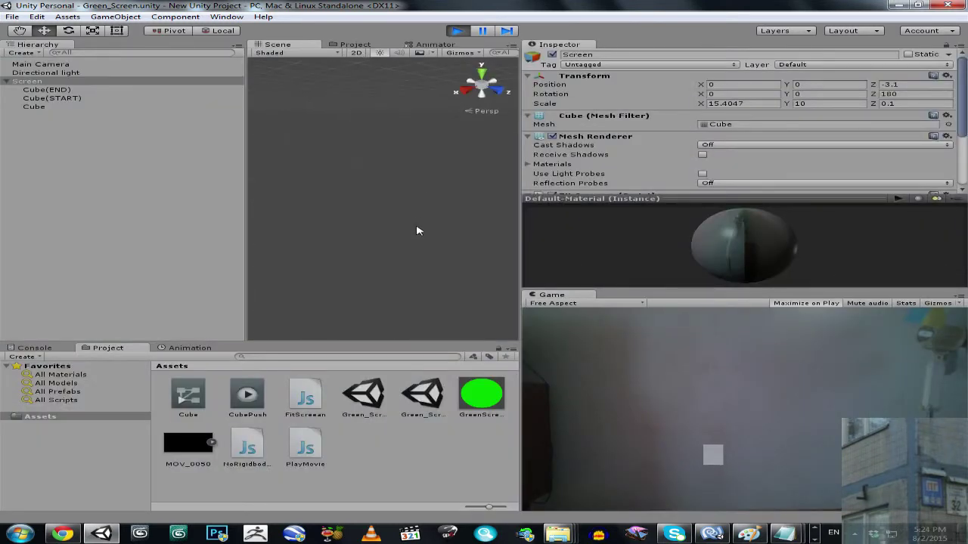
pyautogui.doubleClick(73, 82)
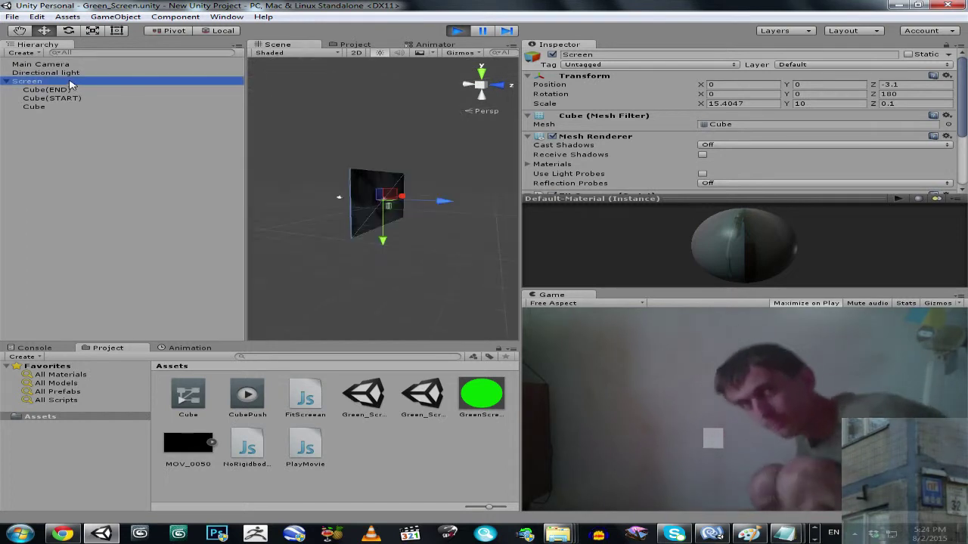
pyautogui.keyDown('alt'); pyautogui.moveTo(393, 197); pyautogui.dragTo(773, 214); pyautogui.keyUp('alt')
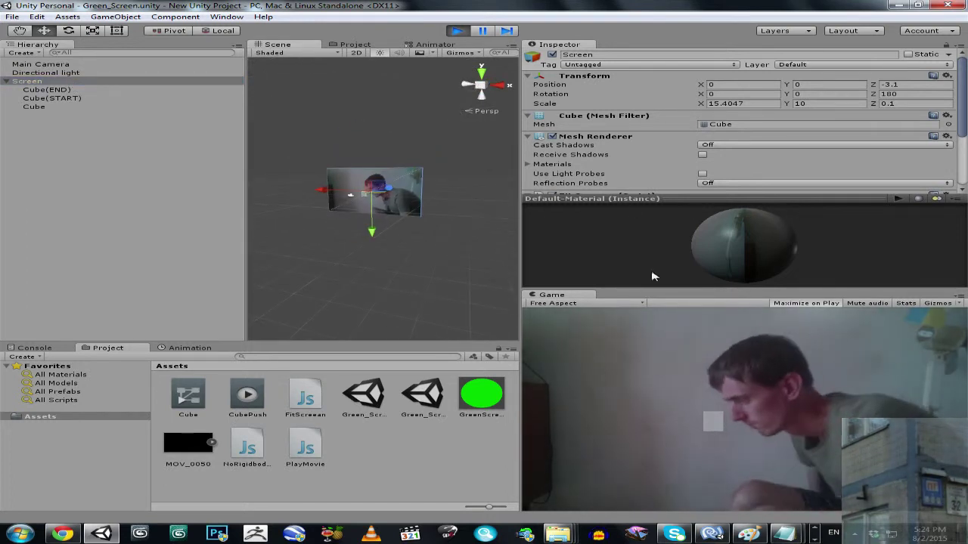
pyautogui.moveTo(643, 289); pyautogui.dragTo(685, 145)
pyautogui.hotkey('ctrl', 'p')
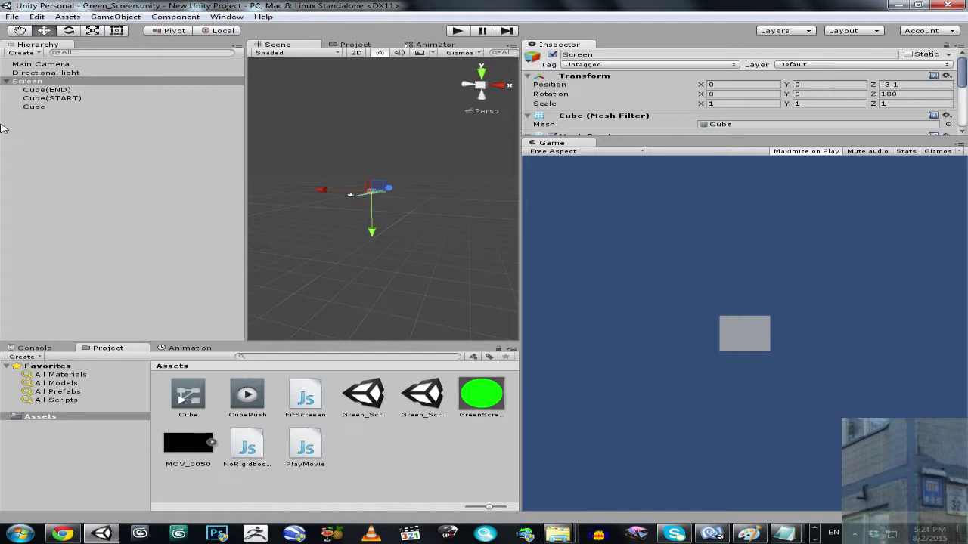
pyautogui.moveTo(731, 137); pyautogui.dragTo(733, 339)
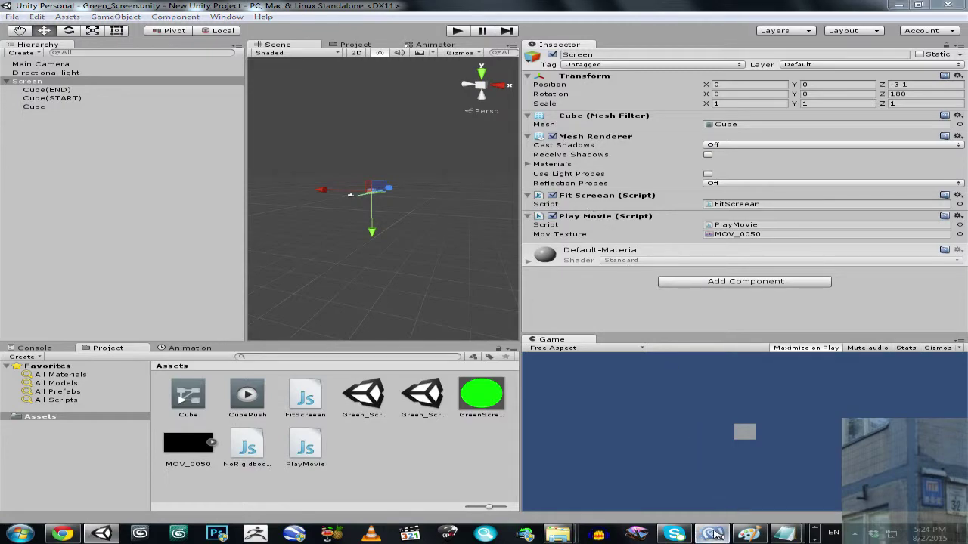
pyautogui.click(714, 534)
pyautogui.click(463, 58)
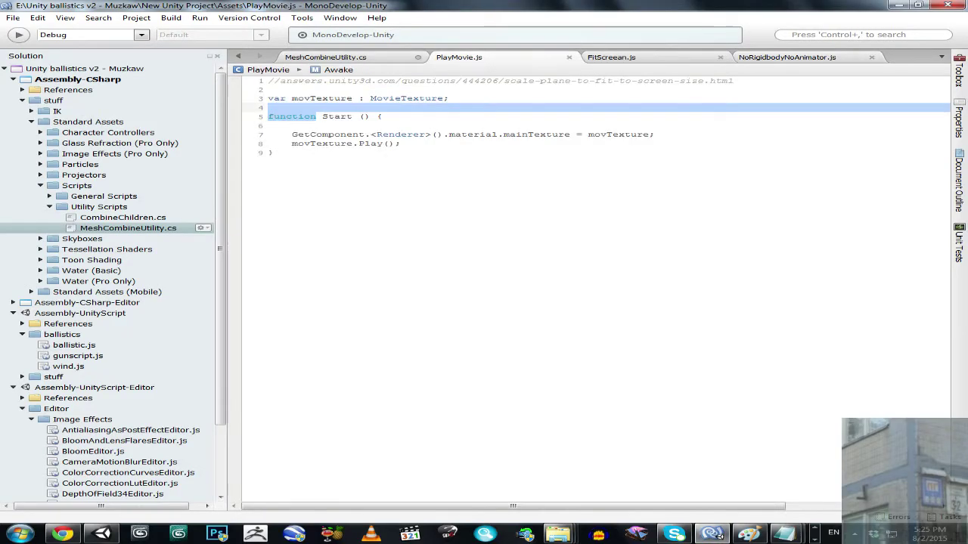
pyautogui.click(900, 6)
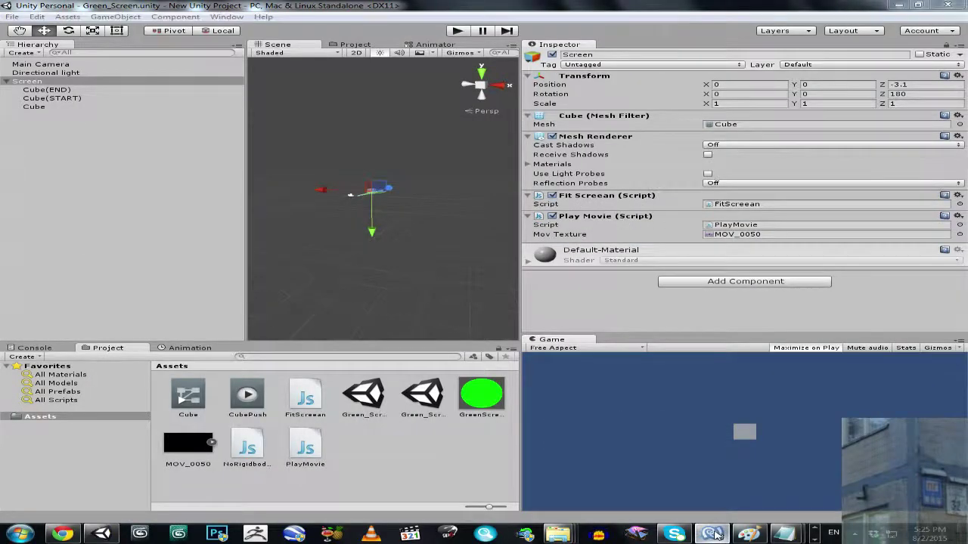
pyautogui.click(714, 534)
pyautogui.click(714, 534)
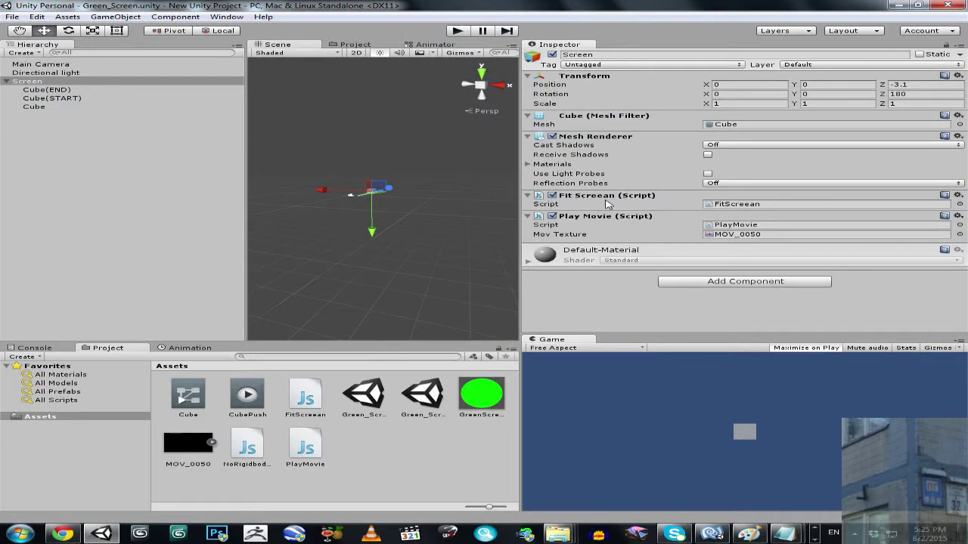
pyautogui.click(714, 534)
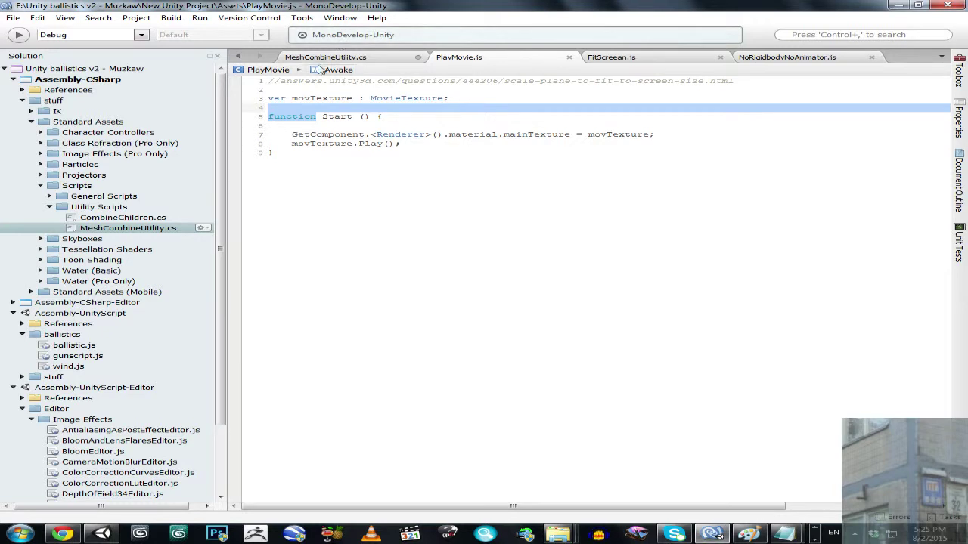
pyautogui.click(665, 59)
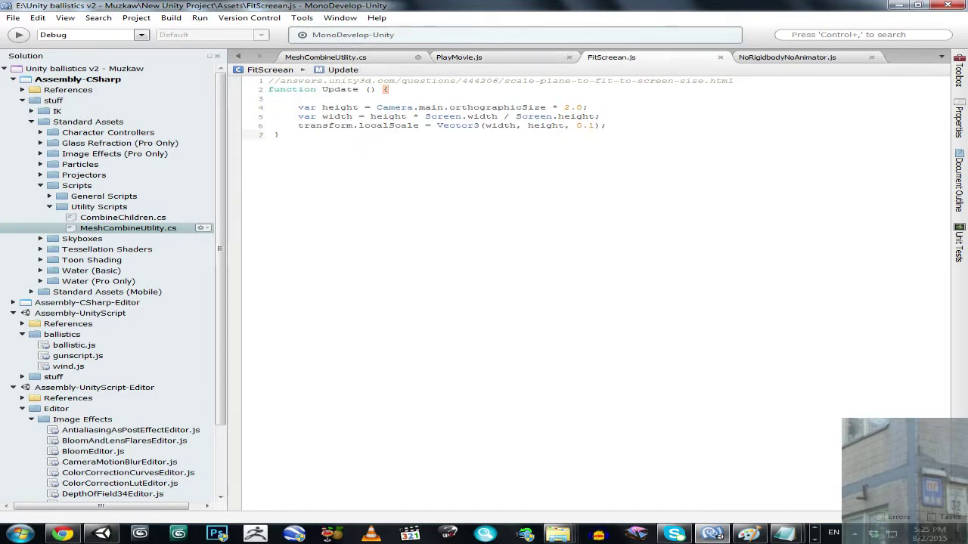
pyautogui.moveTo(745, 84); pyautogui.dragTo(263, 80)
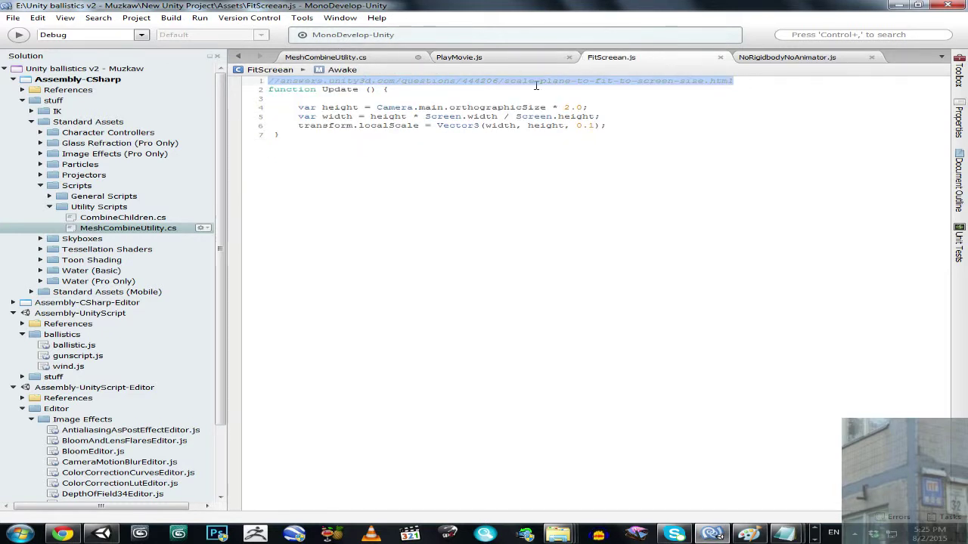
pyautogui.click(898, 5)
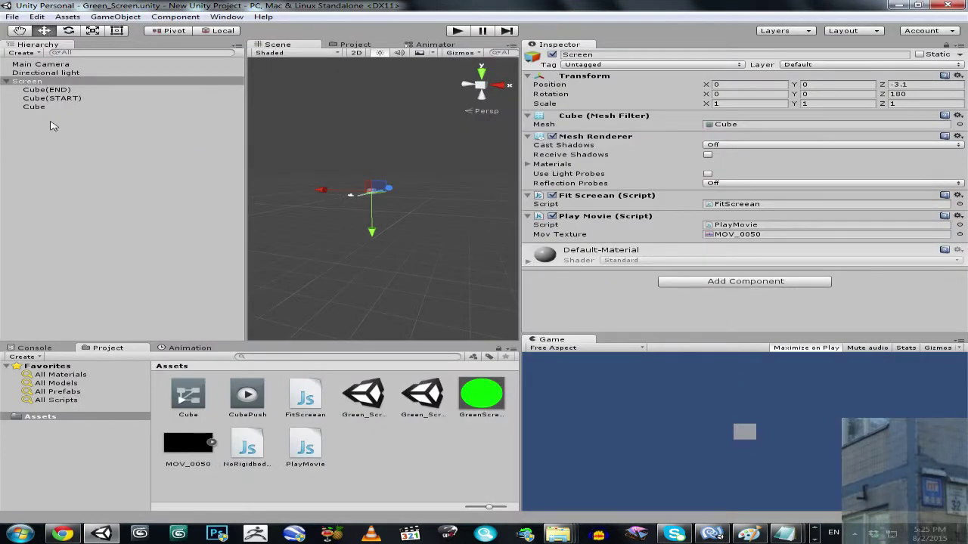
# Select the Cube and open its Cube.controller animator from Assets
pyautogui.click(38, 109)
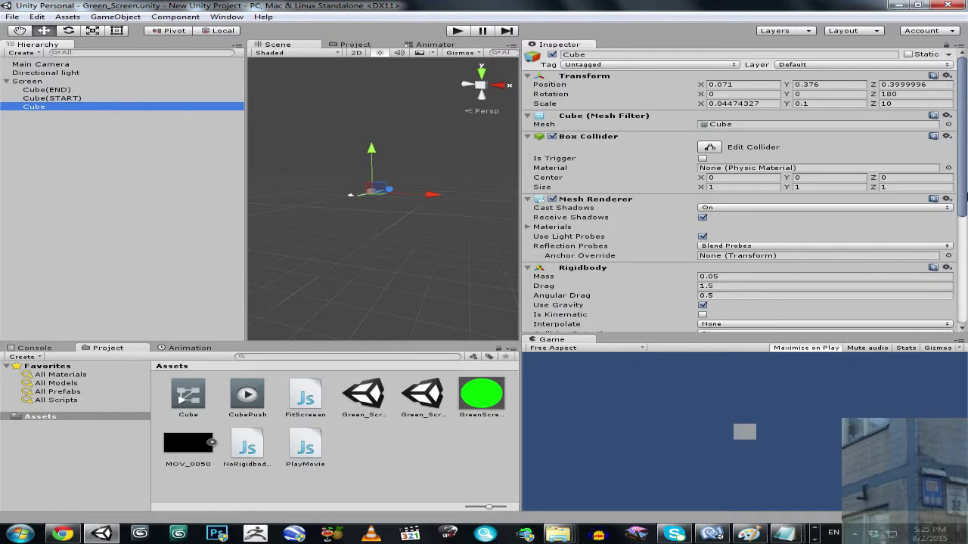
pyautogui.click(183, 350)
pyautogui.click(145, 349)
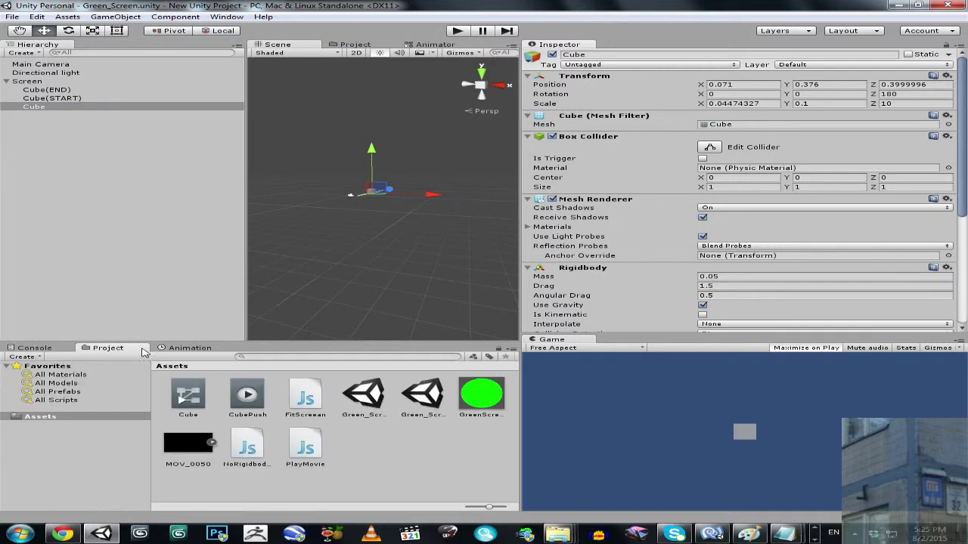
pyautogui.doubleClick(196, 399)
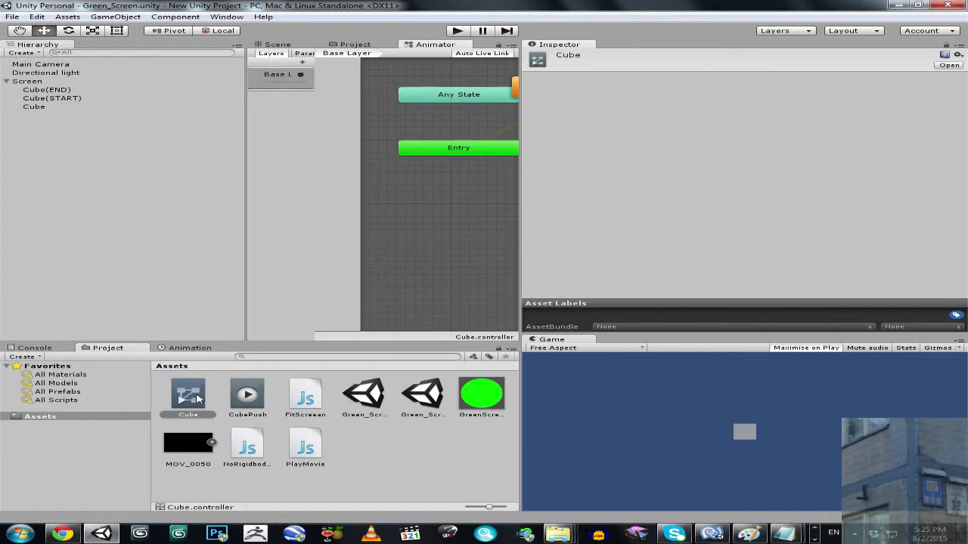
# Show the Cube's CubePush keyframes, then bring up NoRigidbodyNoAnimator.js in MonoDevelop
pyautogui.click(172, 351)
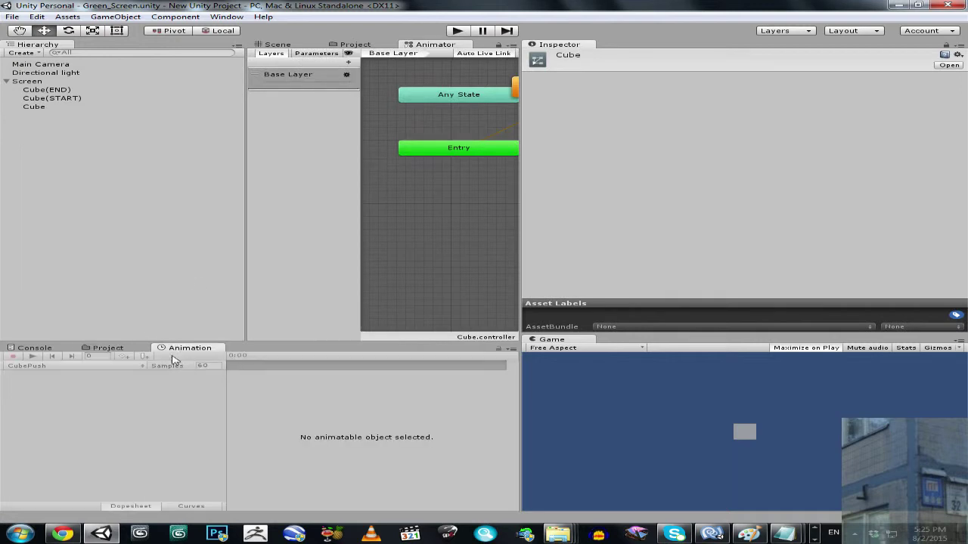
pyautogui.click(32, 108)
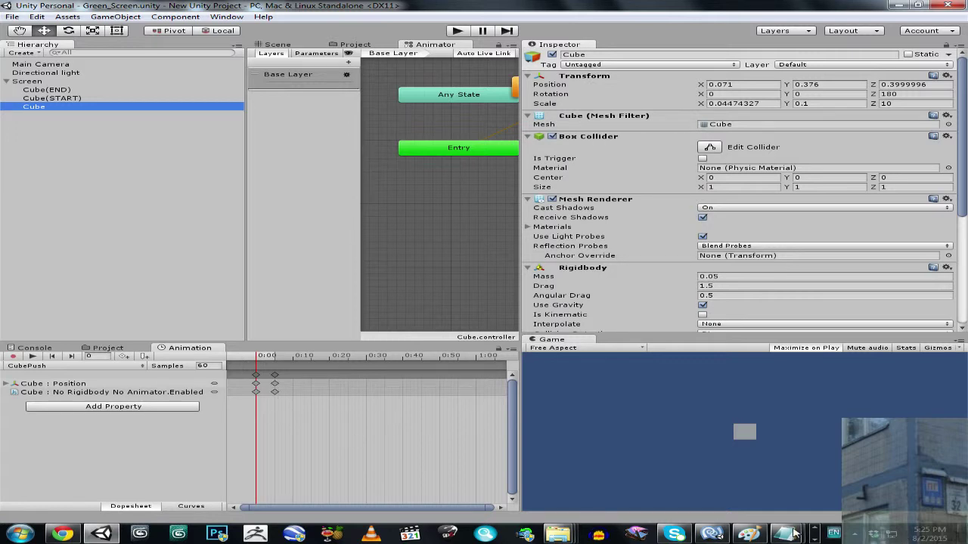
pyautogui.click(710, 533)
pyautogui.click(805, 58)
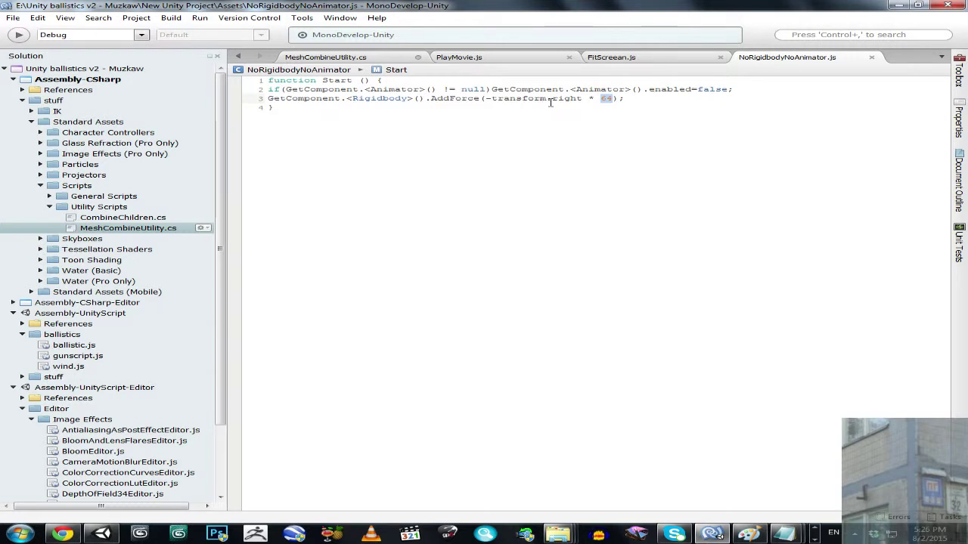
# Select the force multiplier after transform.right * on line 3 of NoRigidbodyNoAnimator.js
pyautogui.click(602, 99)
pyautogui.doubleClick(609, 99)
# Back in Unity, create a new empty scene and set up a widened 3D scene view
pyautogui.click(102, 534)
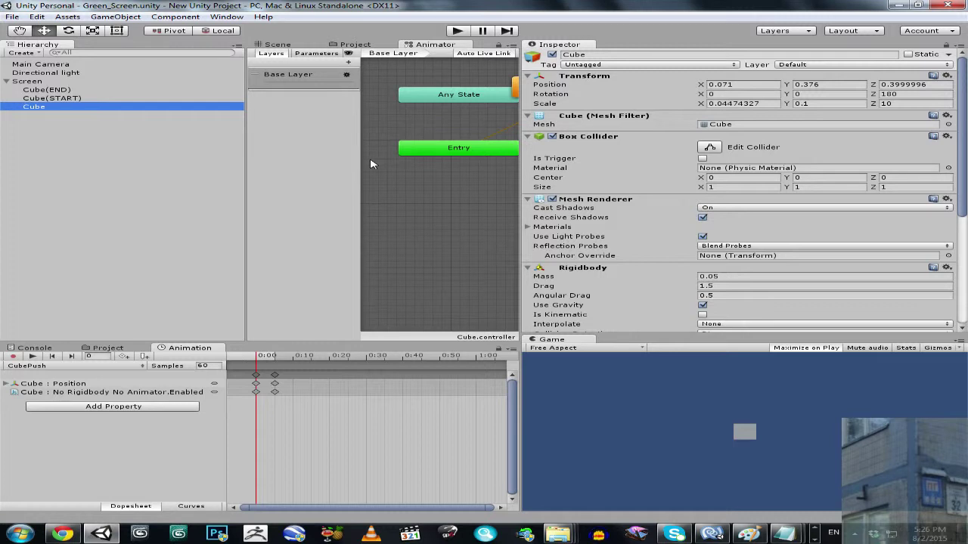
pyautogui.click(13, 17)
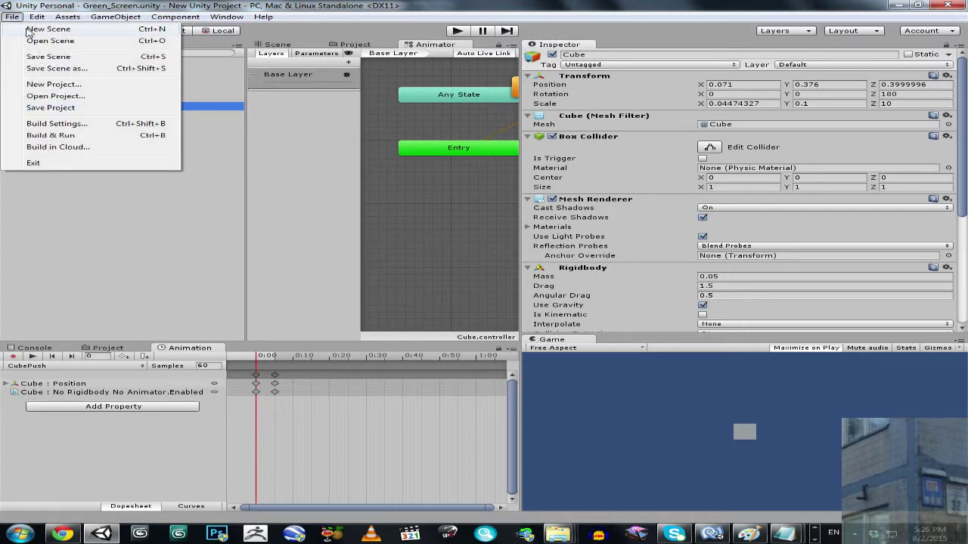
pyautogui.click(48, 29)
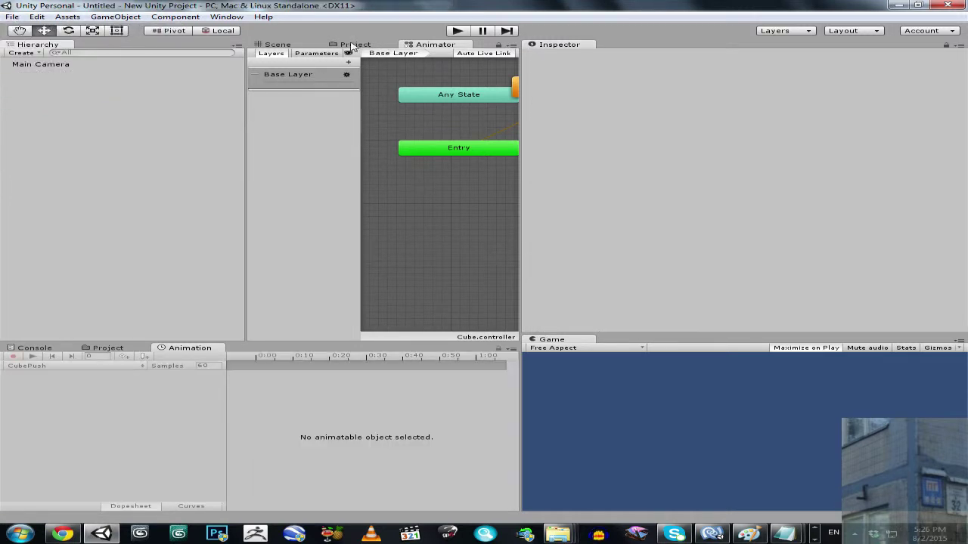
pyautogui.click(291, 46)
pyautogui.moveTo(521, 210); pyautogui.dragTo(746, 207)
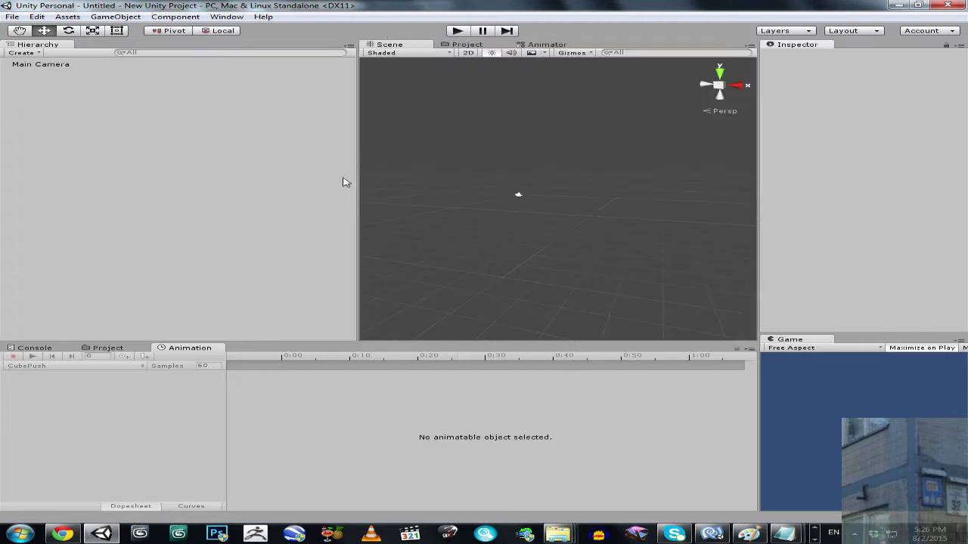
pyautogui.click(226, 16)
pyautogui.click(352, 134)
pyautogui.moveTo(358, 163); pyautogui.dragTo(239, 167)
pyautogui.keyDown('alt'); pyautogui.moveTo(427, 176); pyautogui.dragTo(492, 182); pyautogui.keyUp('alt')
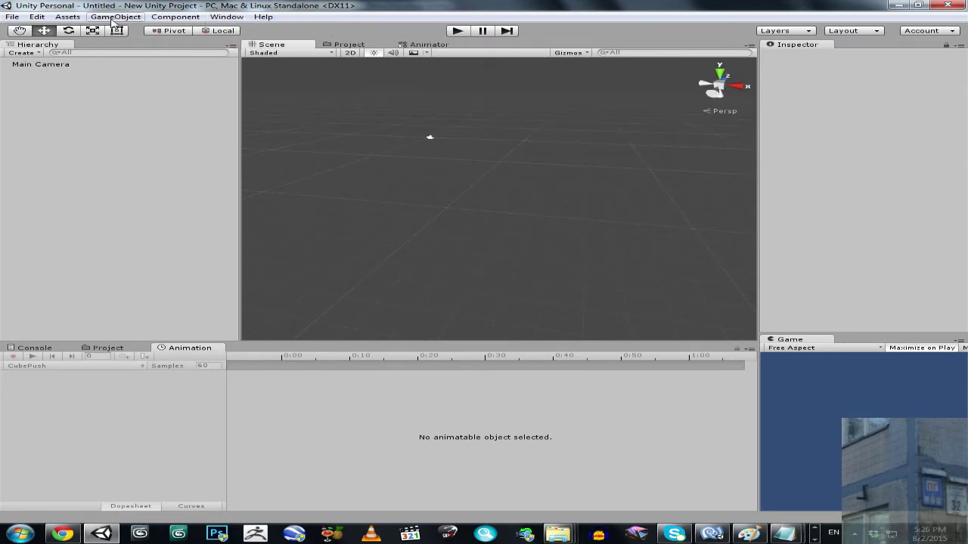
# Add a Plane to the new scene
pyautogui.click(118, 16)
pyautogui.moveTo(197, 54)
pyautogui.click(362, 101)
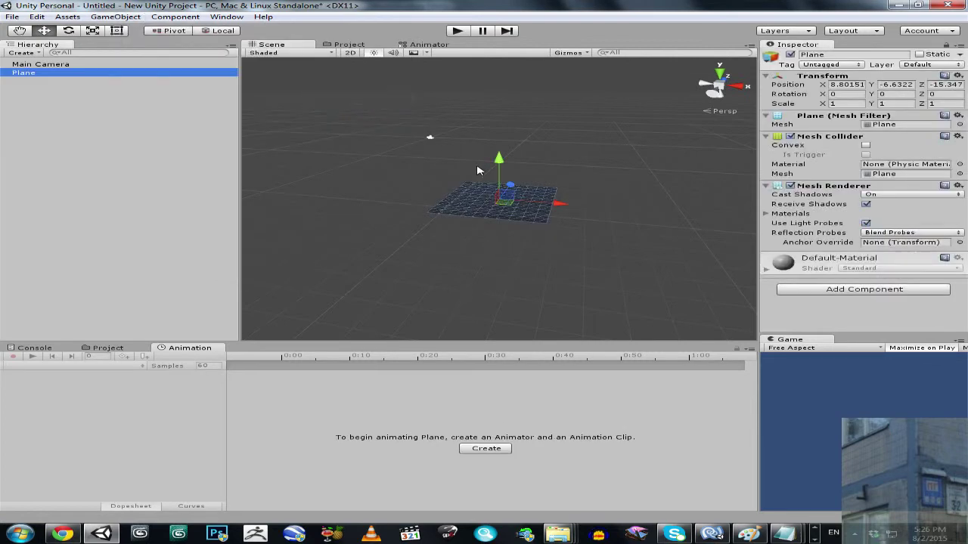
pyautogui.scroll(3, 404, 209)
# Apply the GreenScreen material to the Plane and set its shader to Unlit/Color
pyautogui.click(38, 347)
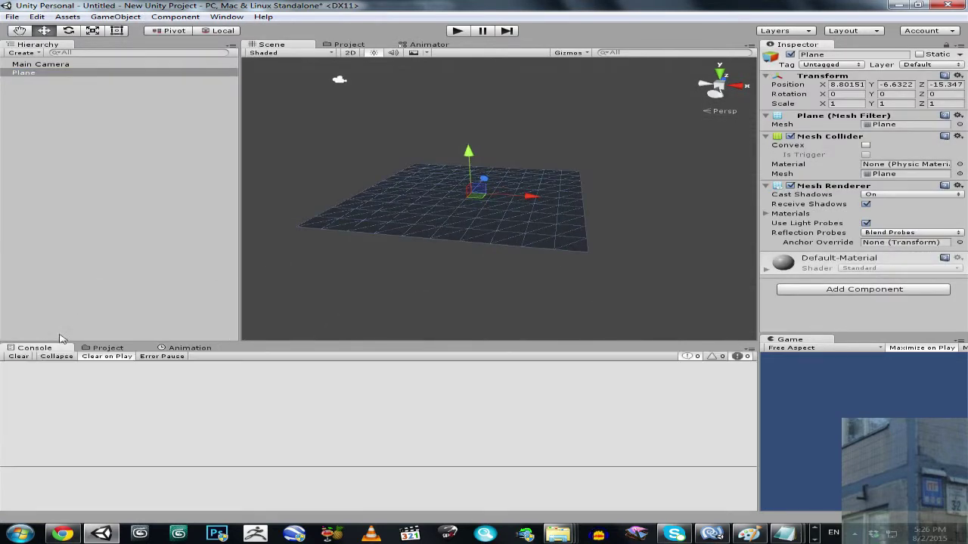
pyautogui.click(104, 349)
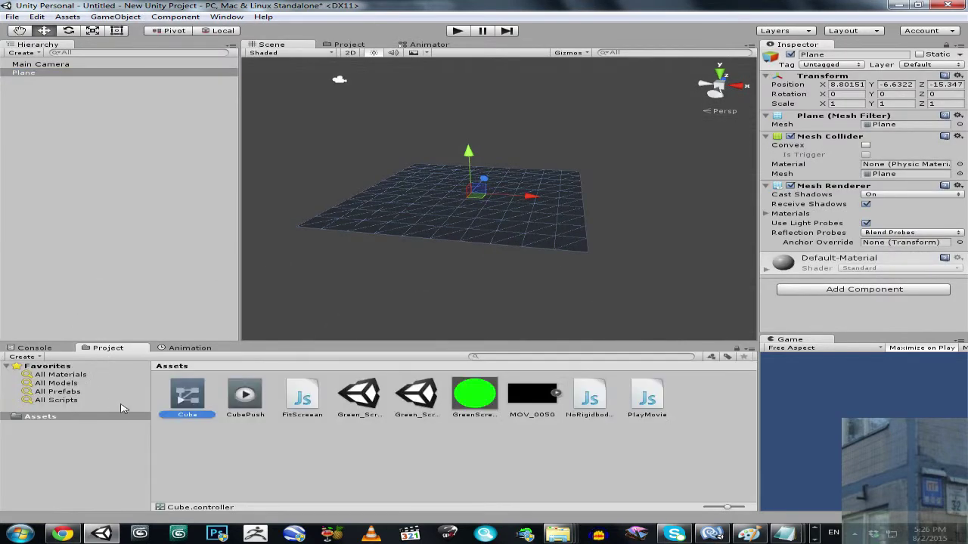
pyautogui.click(476, 412)
pyautogui.moveTo(482, 412); pyautogui.dragTo(492, 226)
pyautogui.scroll(3, 471, 231)
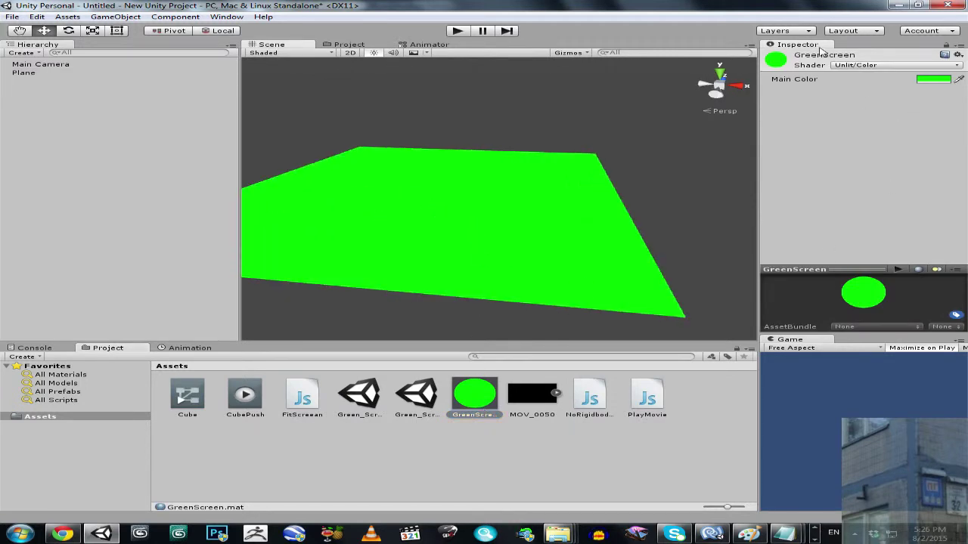
pyautogui.click(927, 78)
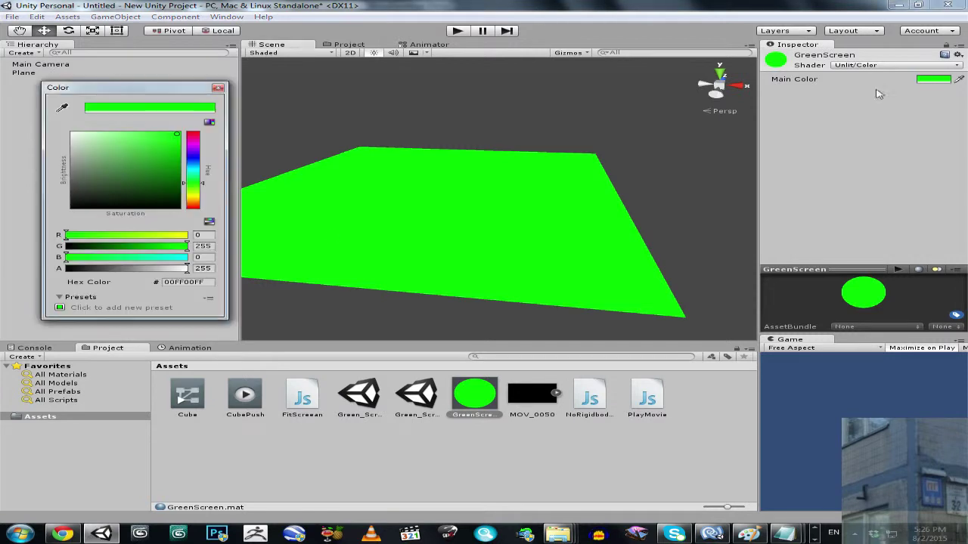
pyautogui.click(218, 88)
pyautogui.click(838, 67)
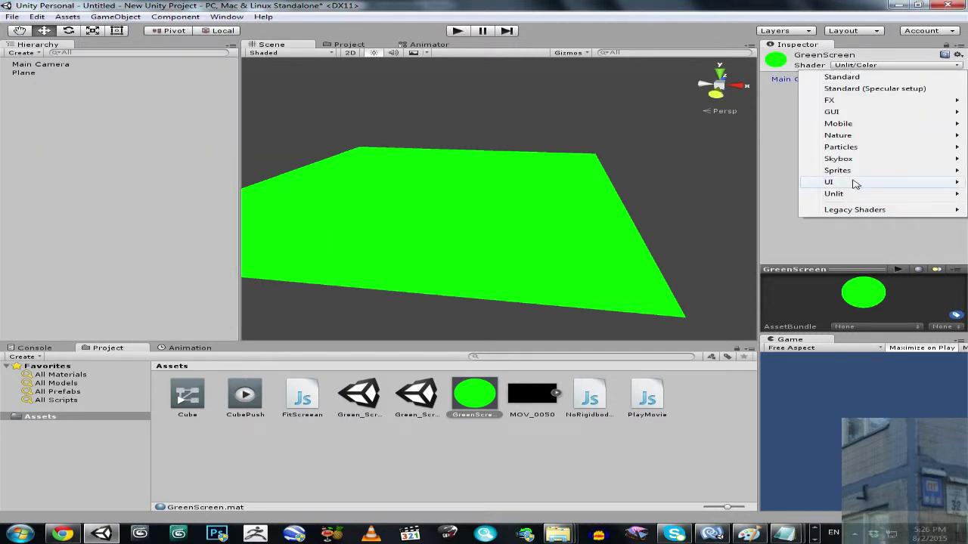
pyautogui.moveTo(847, 195)
pyautogui.click(717, 194)
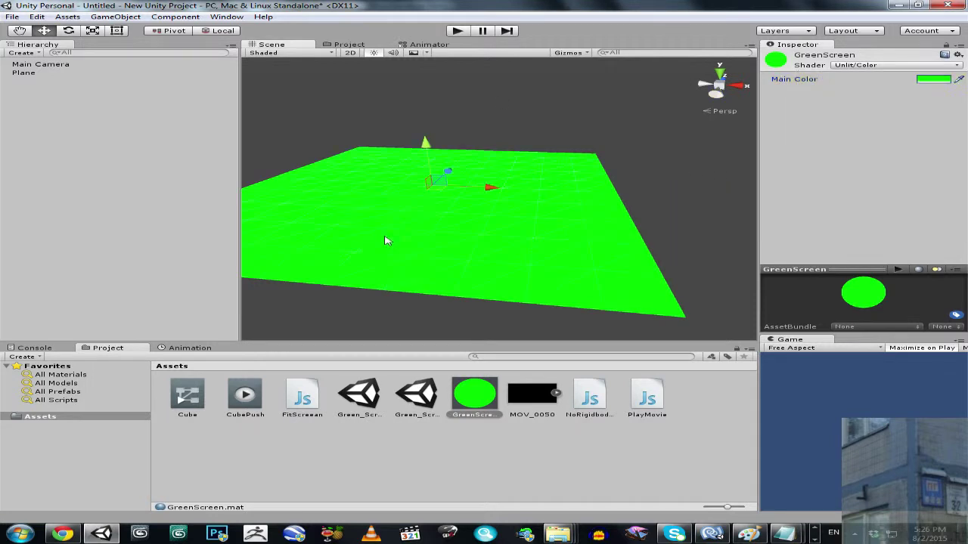
# Duplicate the green plane, raise the copy and set its X rotation to -90 as a wall
pyautogui.click(385, 236)
pyautogui.moveTo(369, 214); pyautogui.dragTo(423, 201, button='middle')
pyautogui.hotkey('ctrl', 'd')
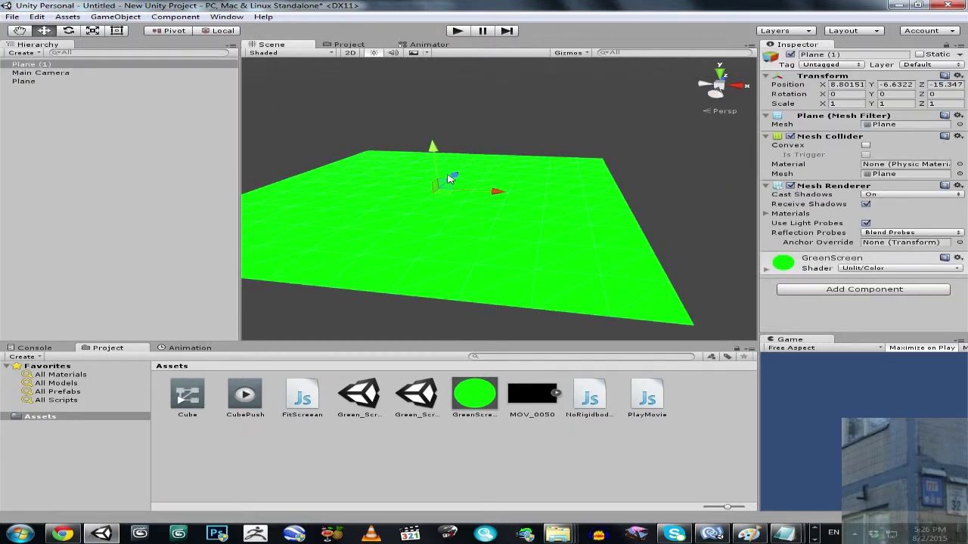
pyautogui.moveTo(435, 164)
pyautogui.mouseDown()
pyautogui.moveTo(427, 75)
pyautogui.moveTo(431, 148)
pyautogui.mouseUp()
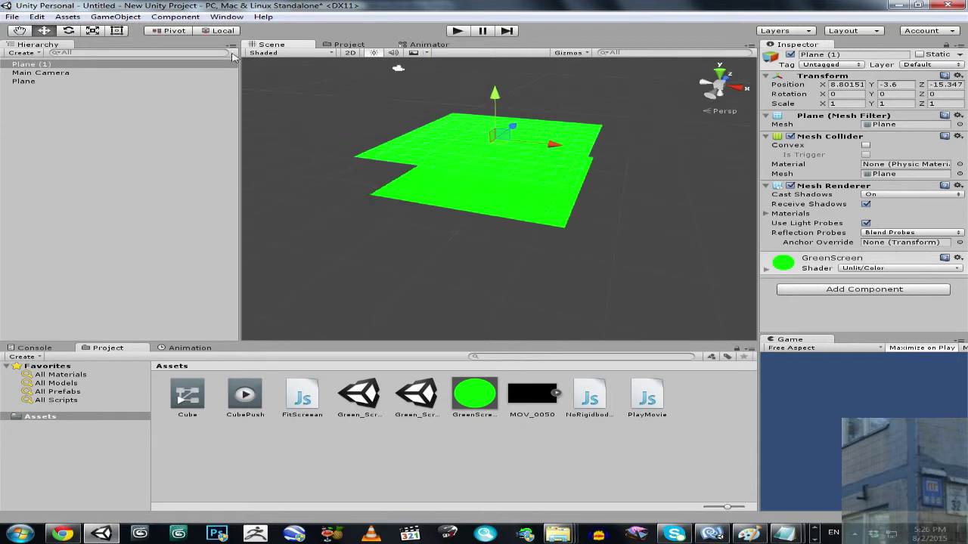
pyautogui.click(68, 30)
pyautogui.moveTo(484, 130); pyautogui.dragTo(478, 163)
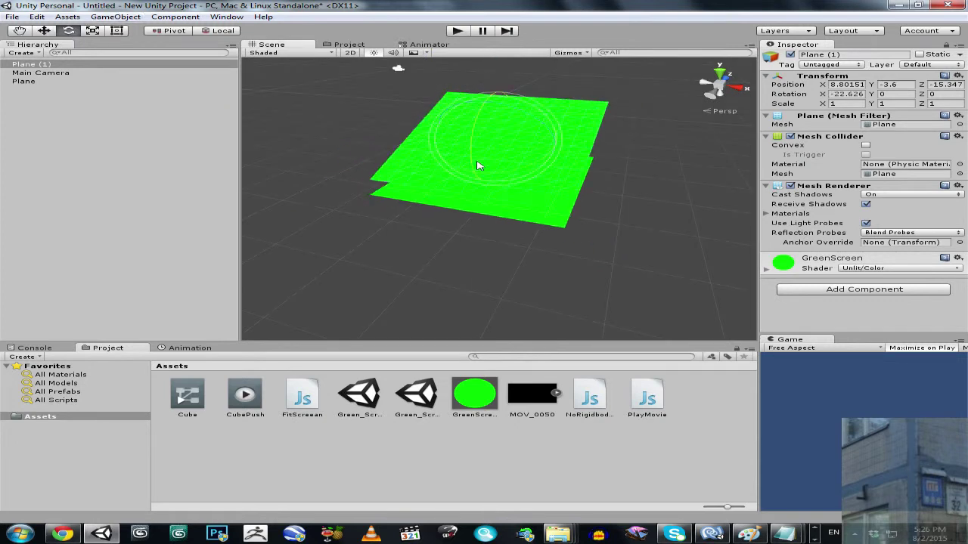
pyautogui.doubleClick(844, 93)
pyautogui.write('-90')
pyautogui.click(45, 31)
pyautogui.keyDown('alt'); pyautogui.moveTo(264, 119); pyautogui.dragTo(446, 212); pyautogui.keyUp('alt')
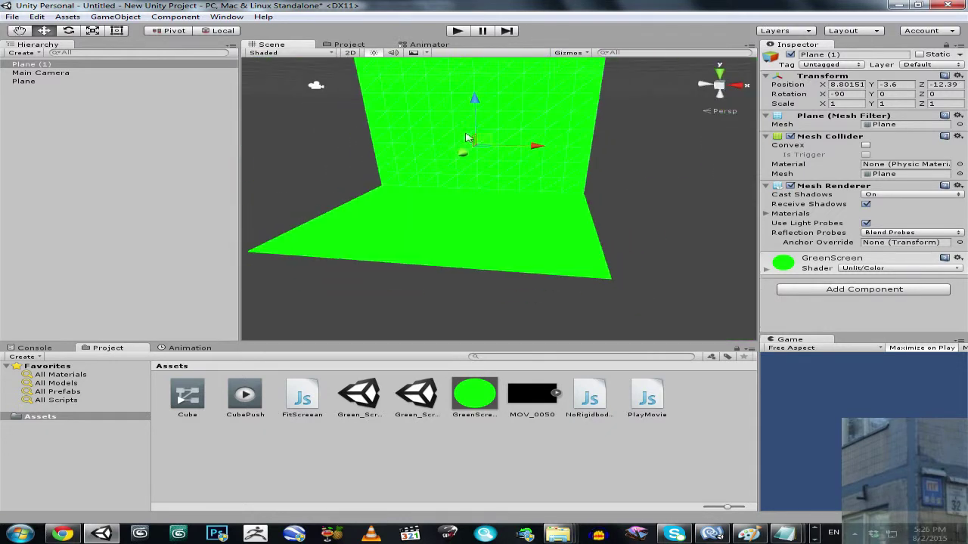
# Switch the floor plane's GreenScreen material to the Standard shader
pyautogui.click(446, 213)
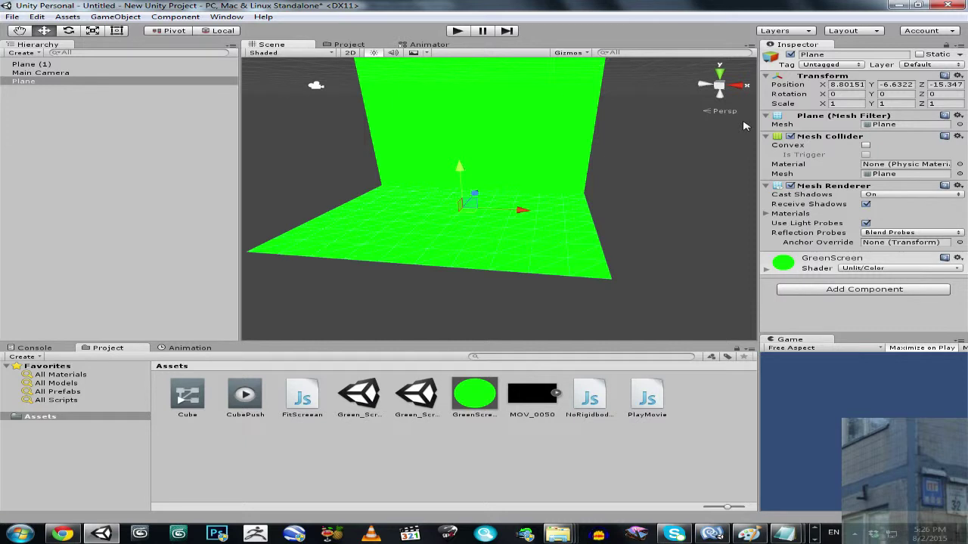
pyautogui.click(861, 268)
pyautogui.click(851, 280)
pyautogui.keyDown('alt'); pyautogui.moveTo(536, 169); pyautogui.dragTo(496, 169); pyautogui.keyUp('alt')
pyautogui.scroll(-5, 408, 179)
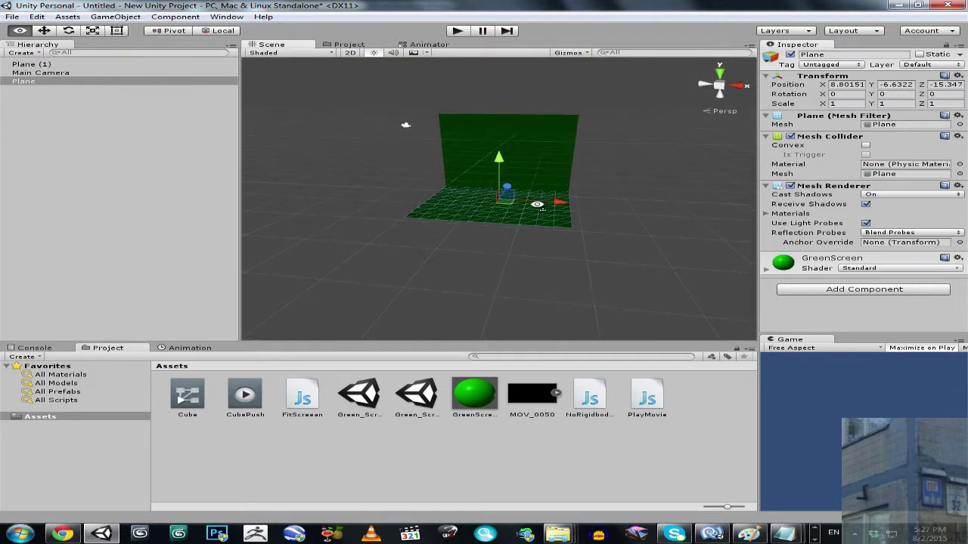
pyautogui.scroll(1, 532, 206)
pyautogui.scroll(3, 536, 209)
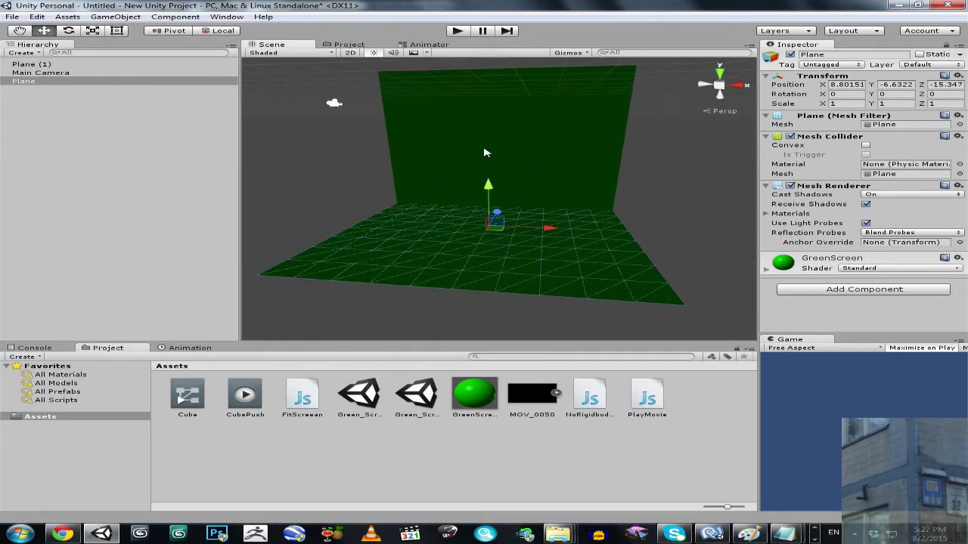
# Add a Directional Light with Soft Shadows to the green set
pyautogui.click(115, 16)
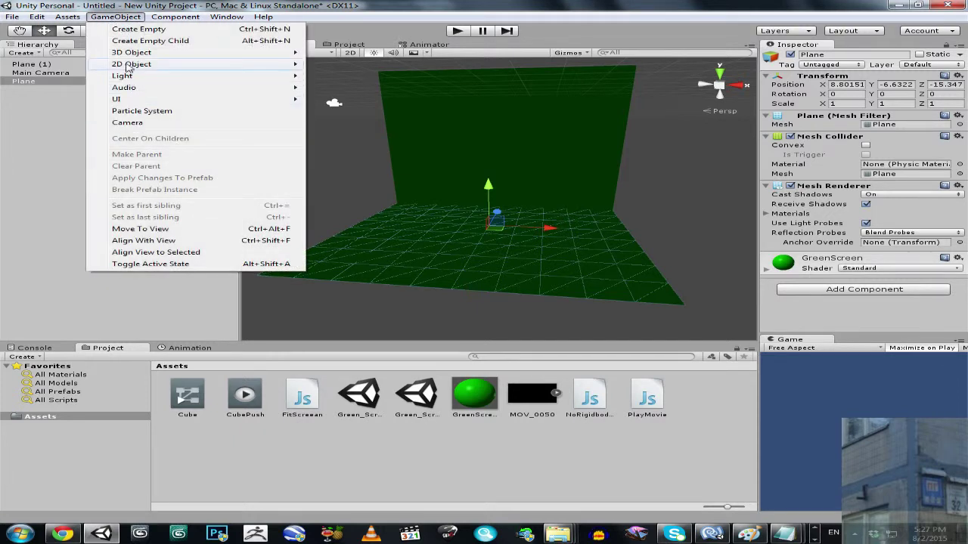
pyautogui.moveTo(175, 81)
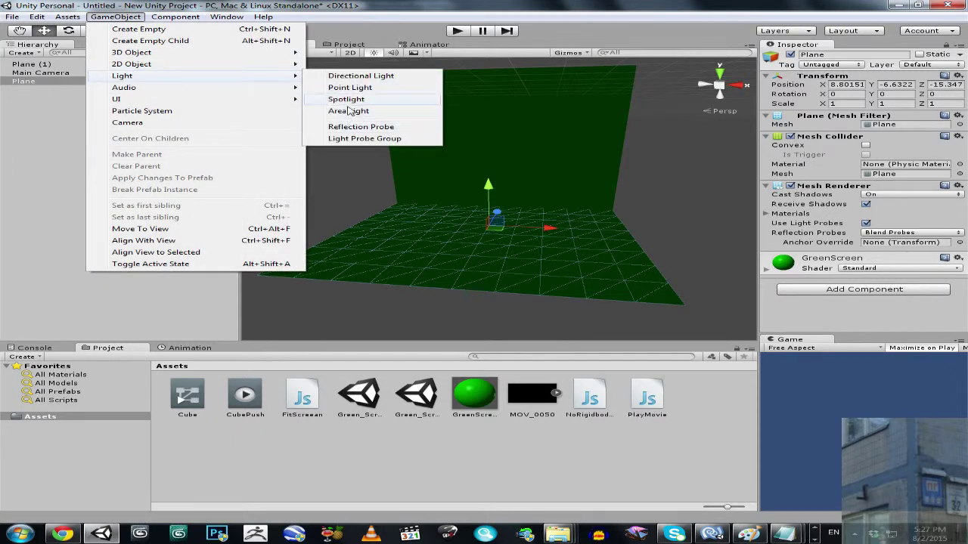
pyautogui.click(356, 76)
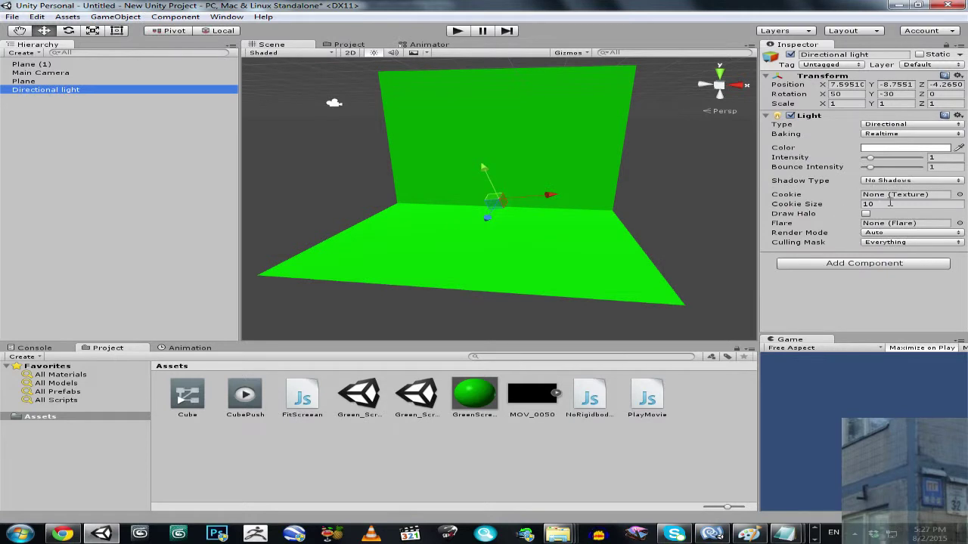
pyautogui.click(911, 180)
pyautogui.click(886, 223)
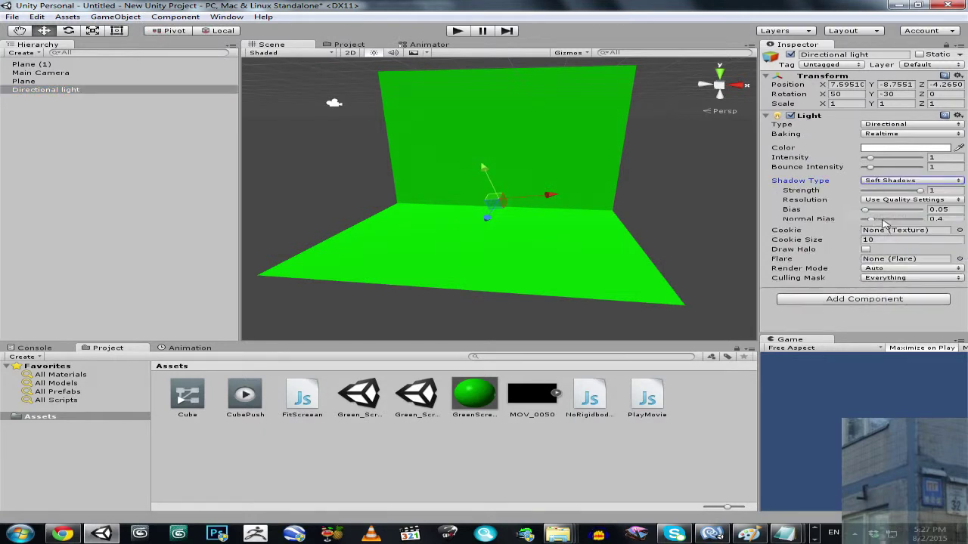
pyautogui.scroll(3, 545, 188)
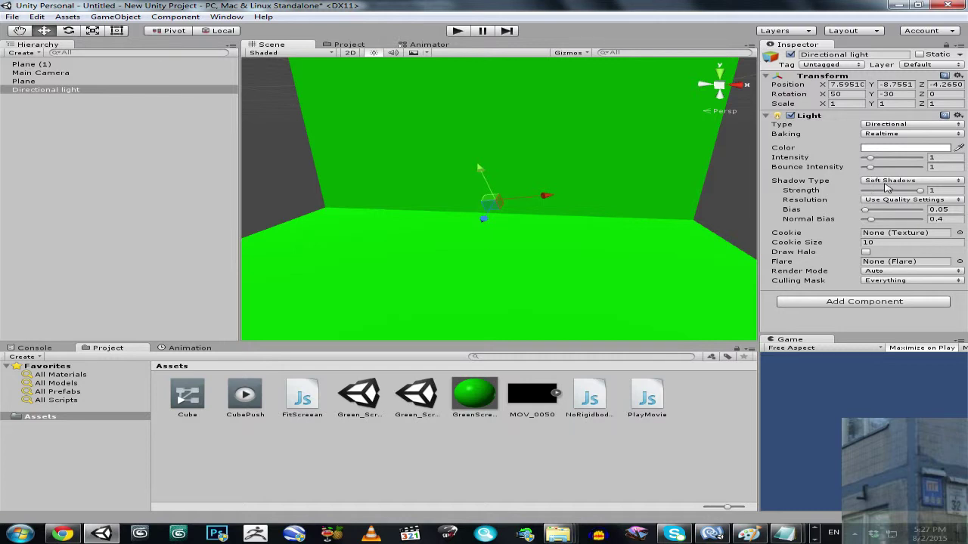
pyautogui.keyDown('alt'); pyautogui.moveTo(625, 201); pyautogui.dragTo(546, 212); pyautogui.keyUp('alt')
# Add a Cube, move it toward the wall and scale it up
pyautogui.scroll(-3, 495, 221)
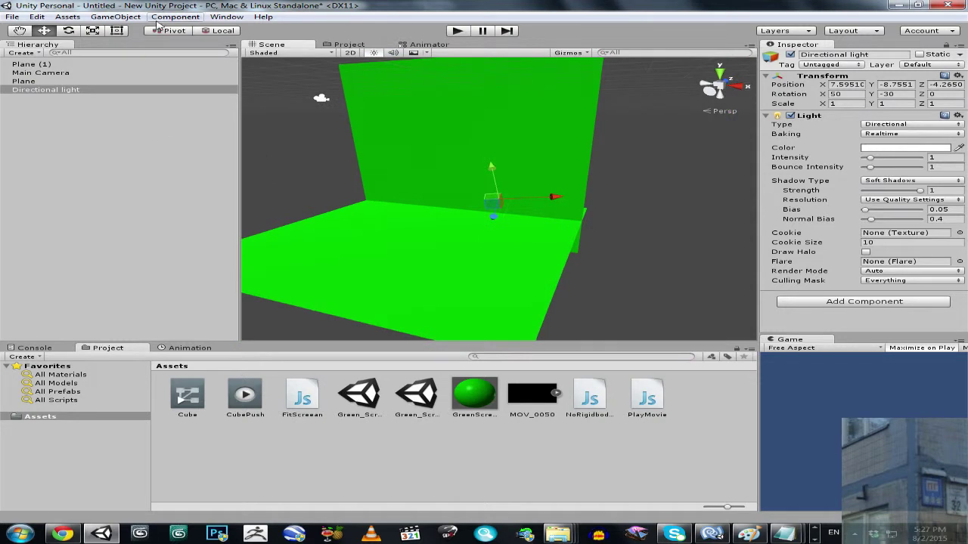
pyautogui.click(116, 16)
pyautogui.moveTo(131, 58)
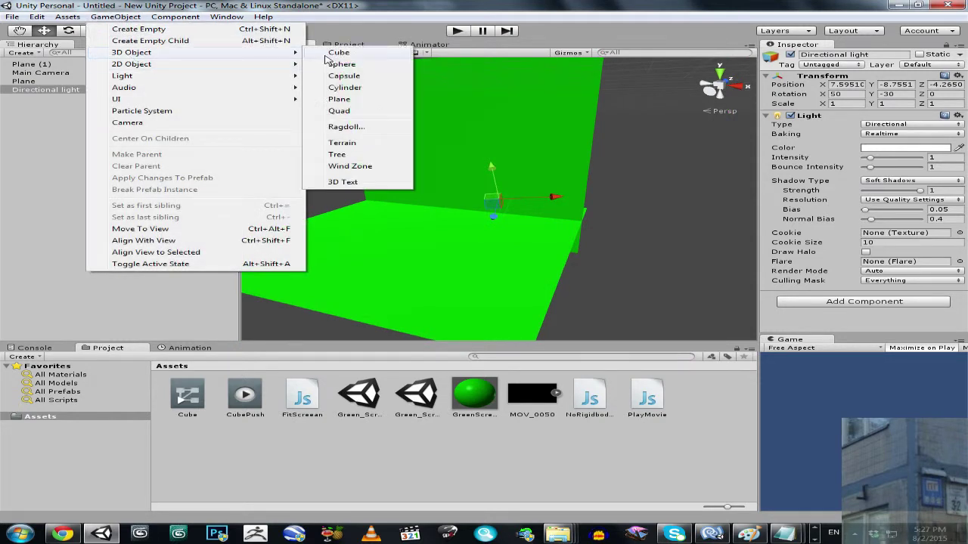
pyautogui.click(333, 53)
pyautogui.keyDown('alt'); pyautogui.moveTo(526, 156); pyautogui.dragTo(453, 209); pyautogui.keyUp('alt')
pyautogui.moveTo(542, 182); pyautogui.dragTo(488, 207)
pyautogui.click(92, 31)
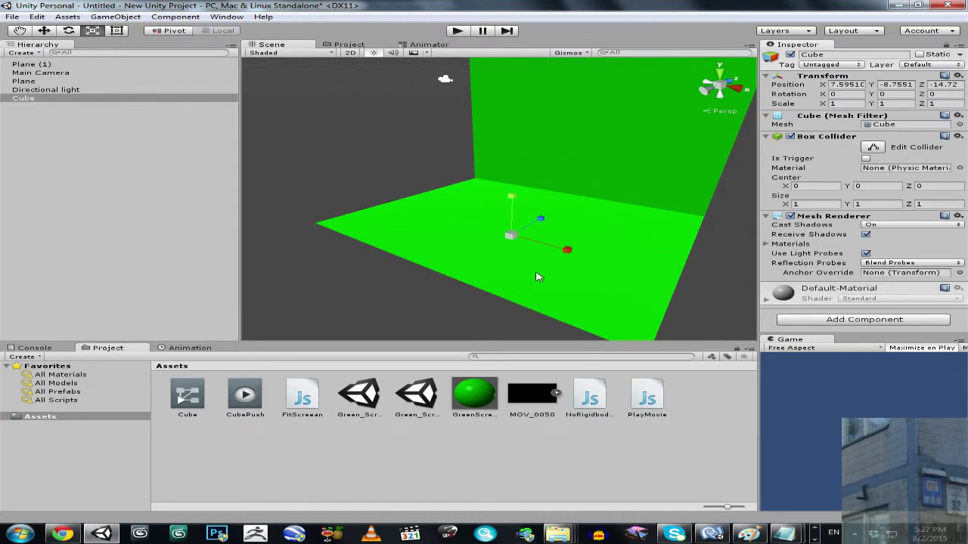
pyautogui.moveTo(514, 240); pyautogui.dragTo(564, 242)
# Lift the cube onto the floor and slide it along X to about X 10.21, Z -16.13
pyautogui.press('w')
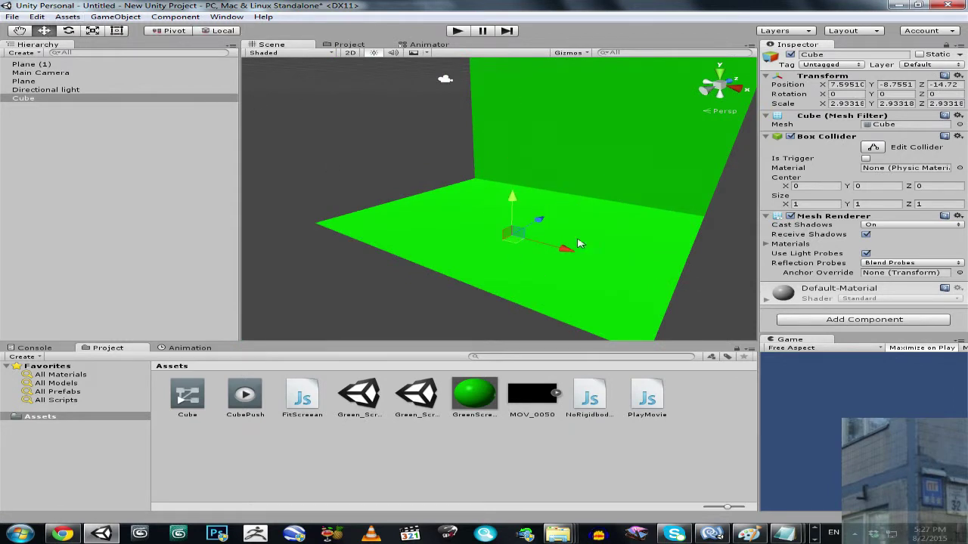
pyautogui.moveTo(506, 203); pyautogui.dragTo(469, 170)
pyautogui.press('r')
pyautogui.press('w')
pyautogui.moveTo(531, 182); pyautogui.dragTo(516, 216, button='right')
pyautogui.moveTo(518, 216); pyautogui.dragTo(568, 277)
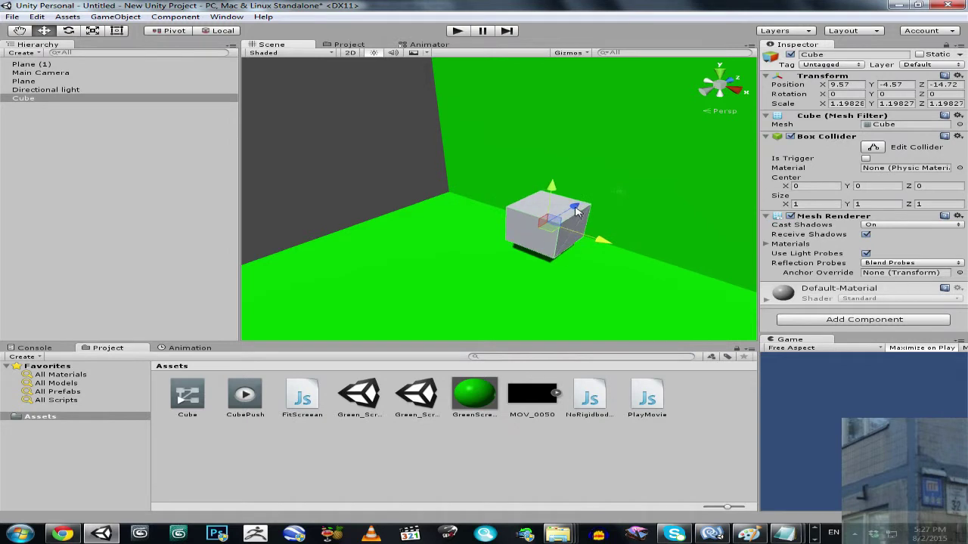
pyautogui.moveTo(568, 277); pyautogui.dragTo(552, 227, button='right')
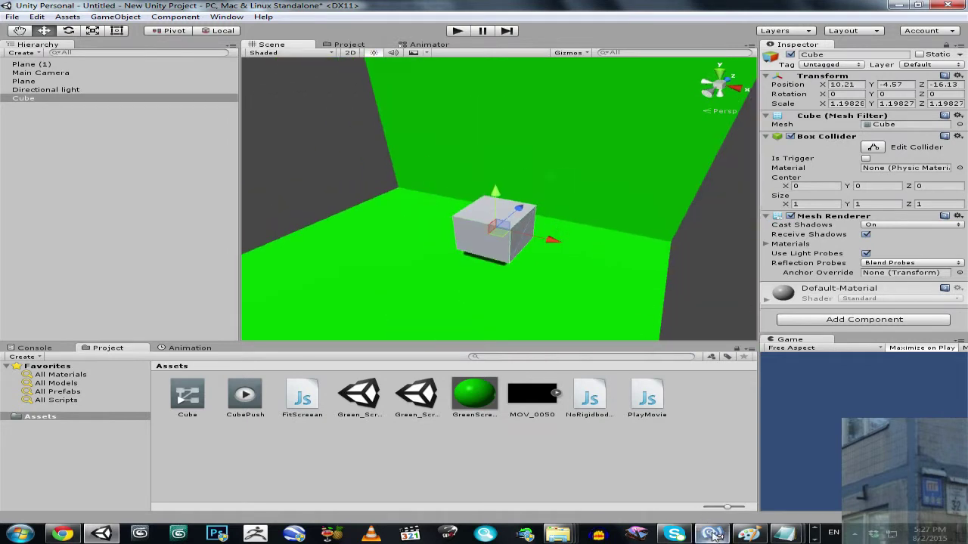
# Create a new Java Script named PushMe4wrd on the cube and select its asset
pyautogui.click(863, 321)
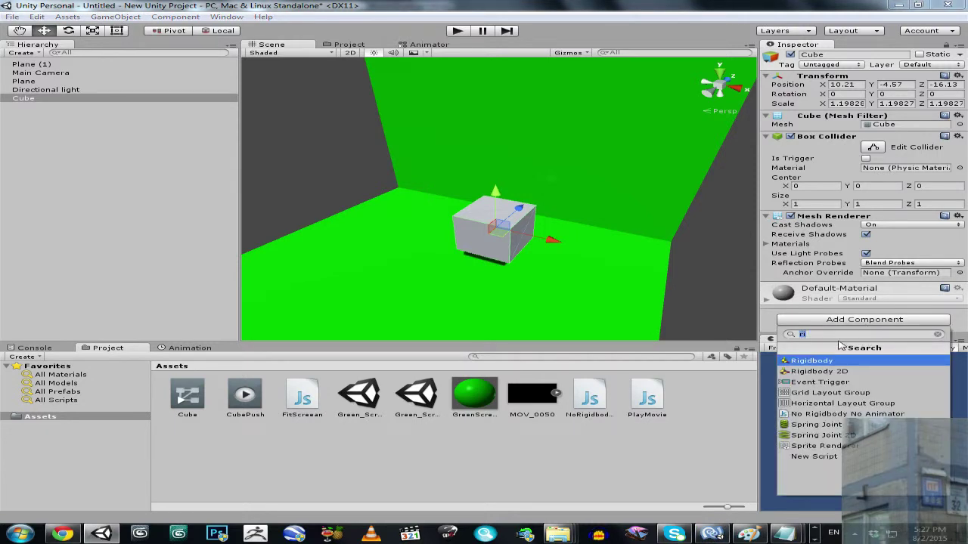
pyautogui.write('Pus')
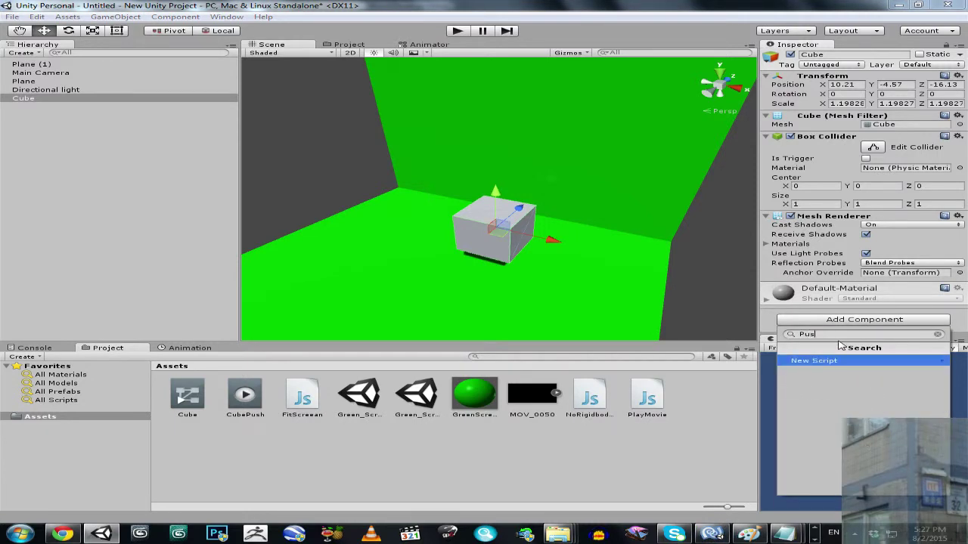
pyautogui.write('hMe4wrd')
pyautogui.press('Return')
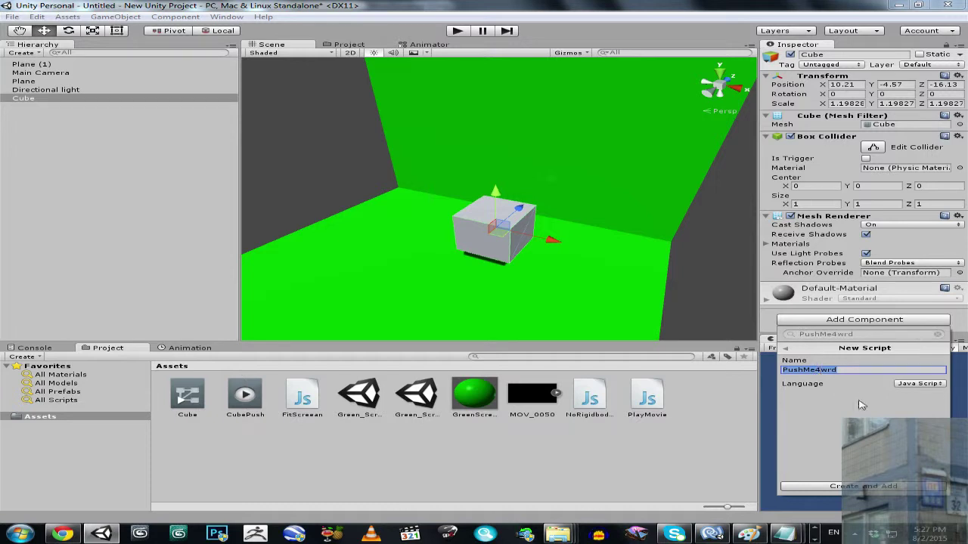
pyautogui.click(864, 487)
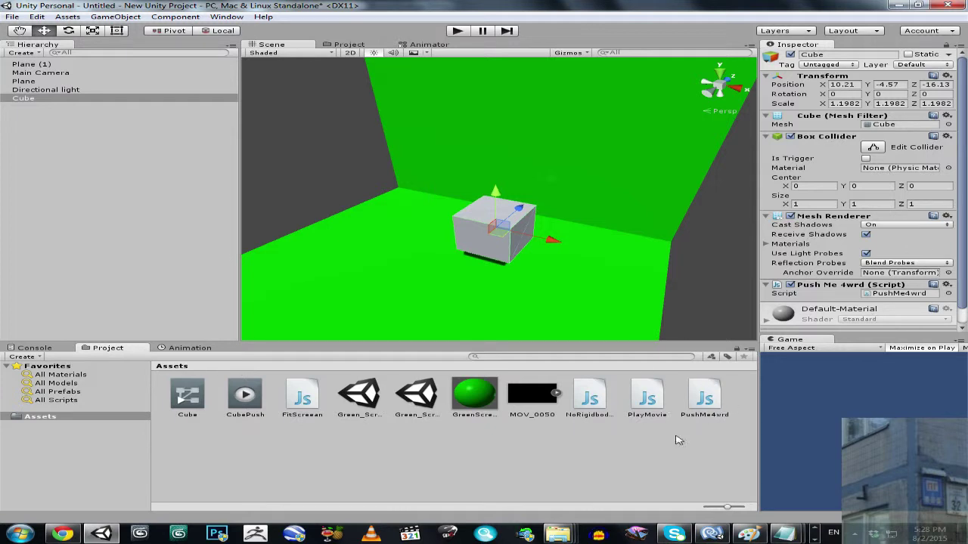
pyautogui.click(702, 398)
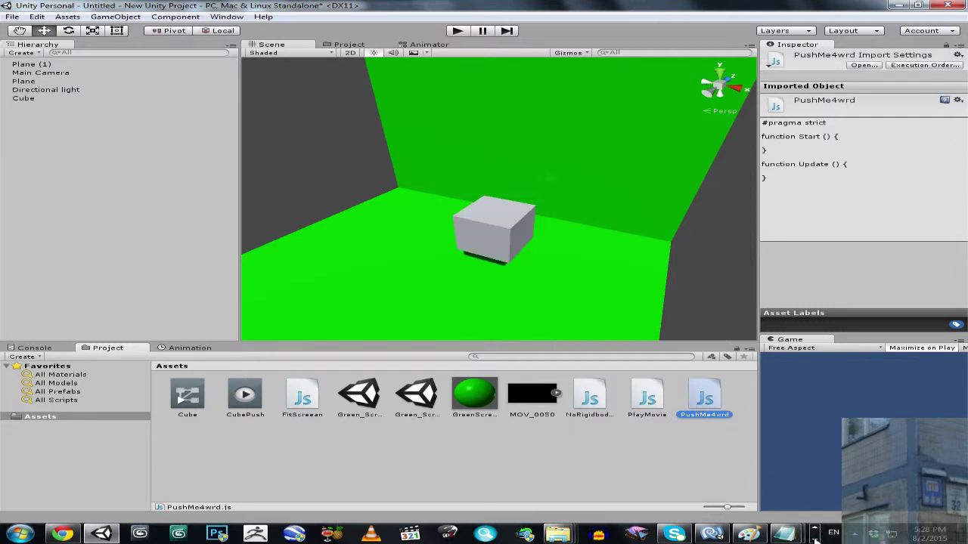
# Copy the AddForce line from NoRigidbodyNoAnimator.js into PushMe4wrd.js Start
pyautogui.click(712, 534)
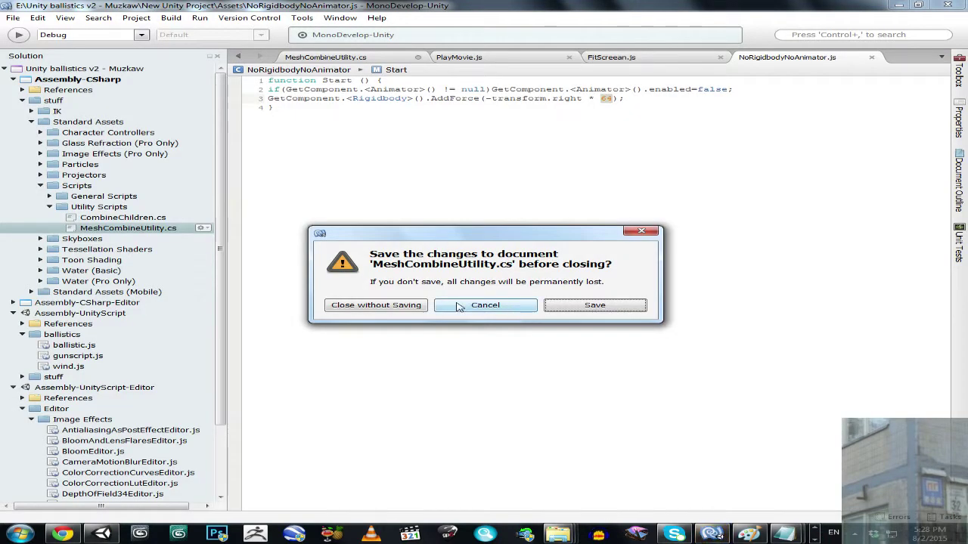
pyautogui.click(464, 305)
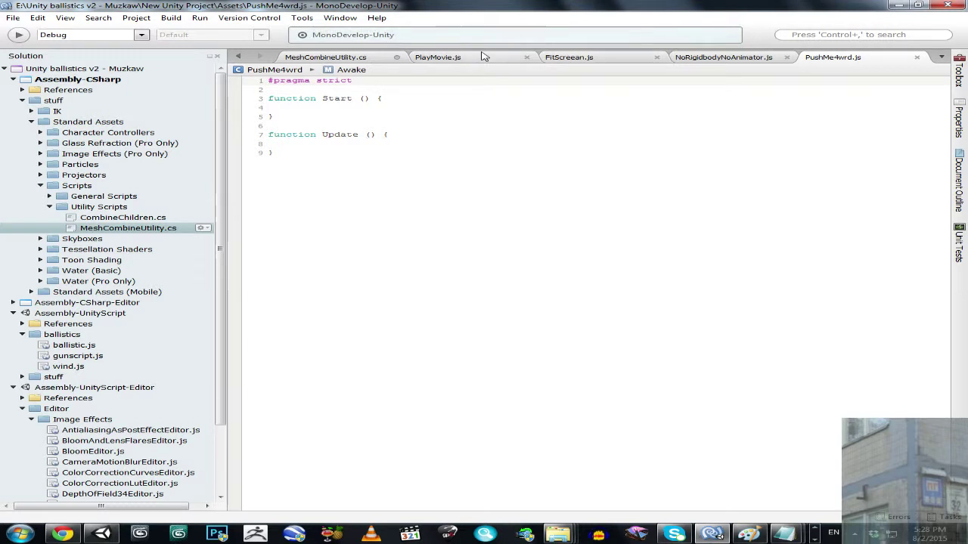
pyautogui.click(697, 61)
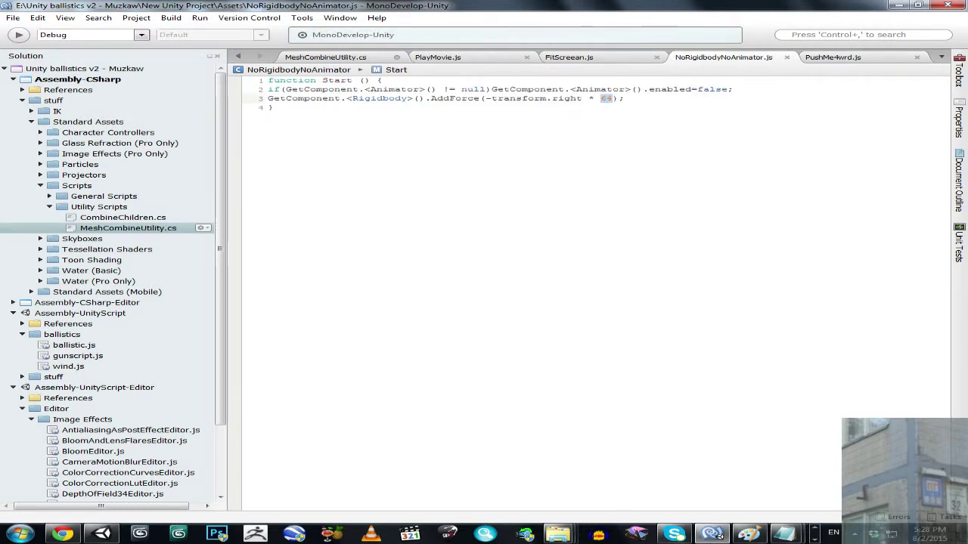
pyautogui.moveTo(268, 98); pyautogui.dragTo(624, 99)
pyautogui.hotkey('ctrl', 'c')
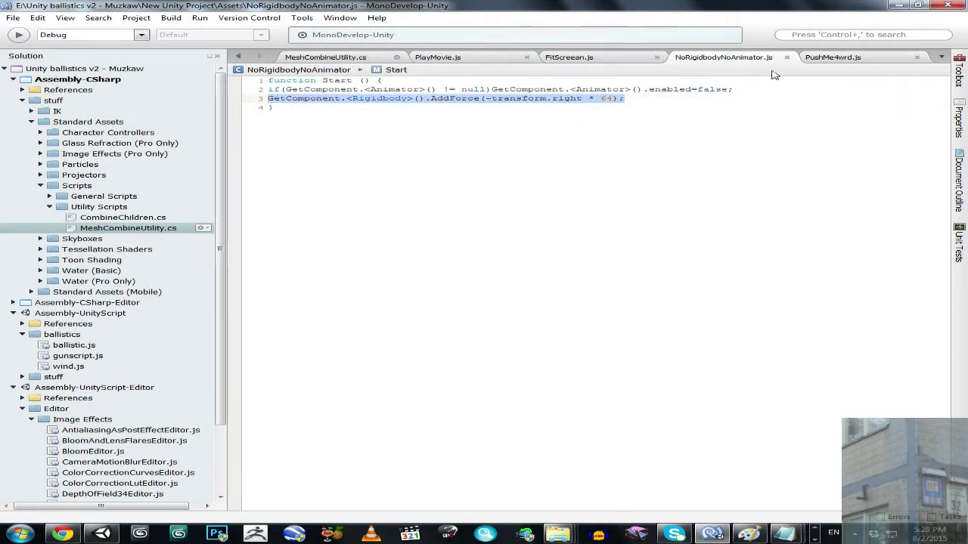
pyautogui.click(828, 58)
pyautogui.hotkey('ctrl', 'v')
# Delete Update and change the force to transform.forward * 256, then save keeping line endings
pyautogui.moveTo(273, 153); pyautogui.dragTo(266, 139)
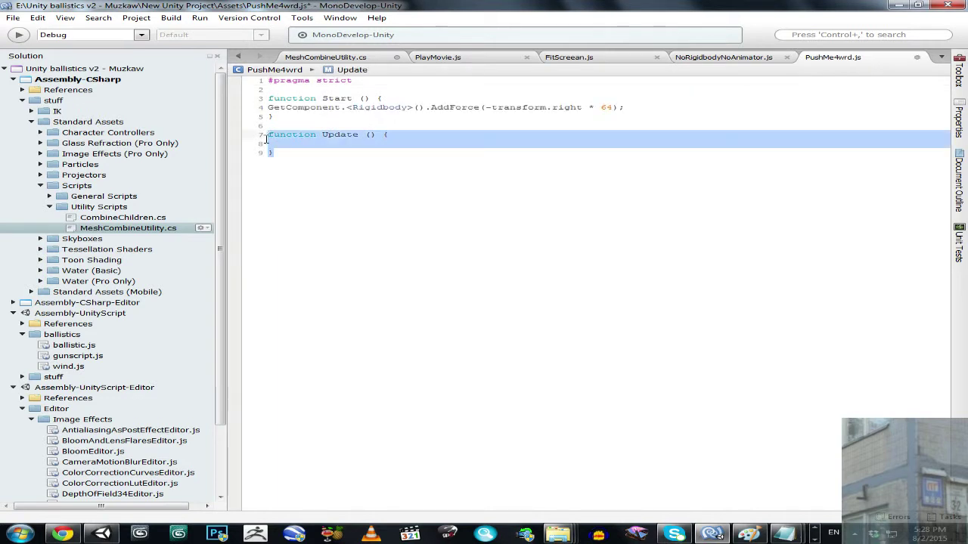
pyautogui.press('Delete')
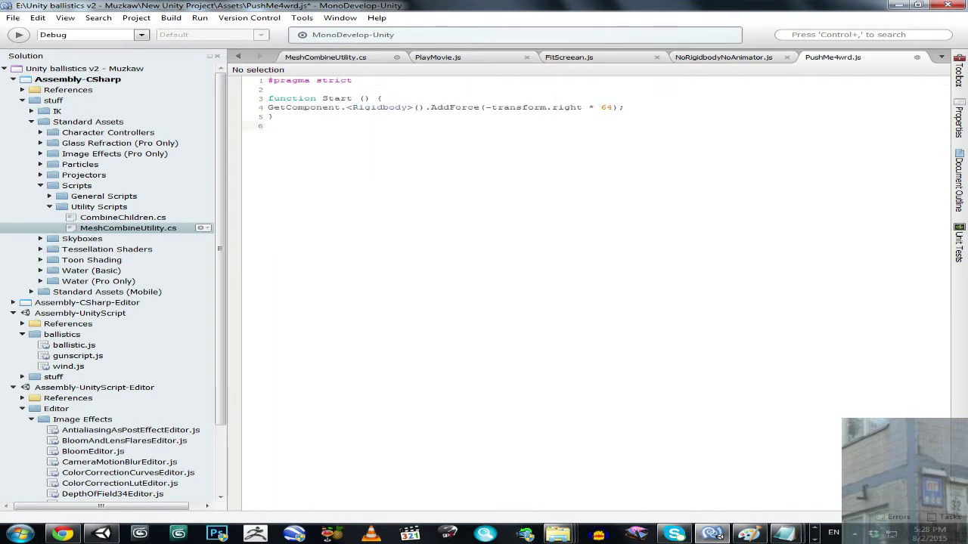
pyautogui.click(493, 107)
pyautogui.press('BackSpace')
pyautogui.moveTo(545, 108); pyautogui.dragTo(577, 108)
pyautogui.write('forward * ')
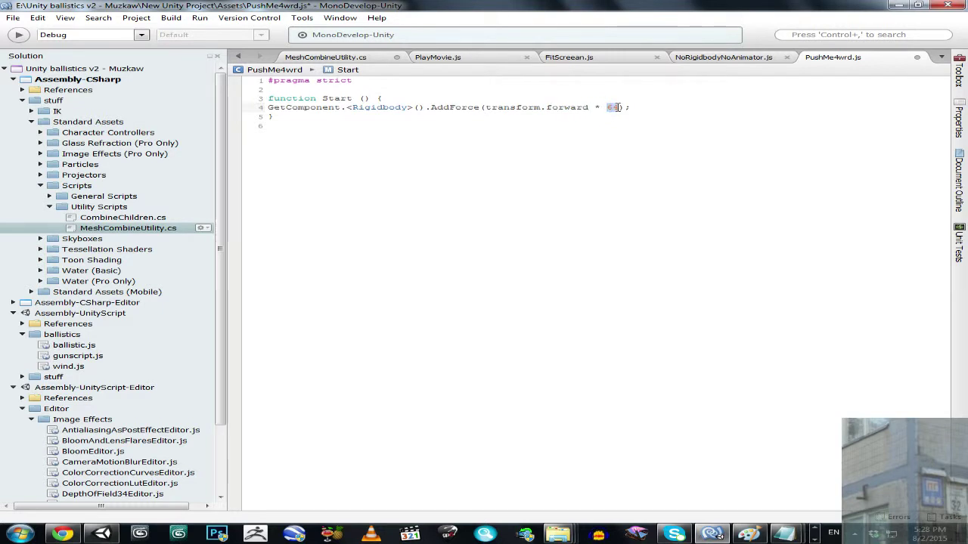
pyautogui.write('256')
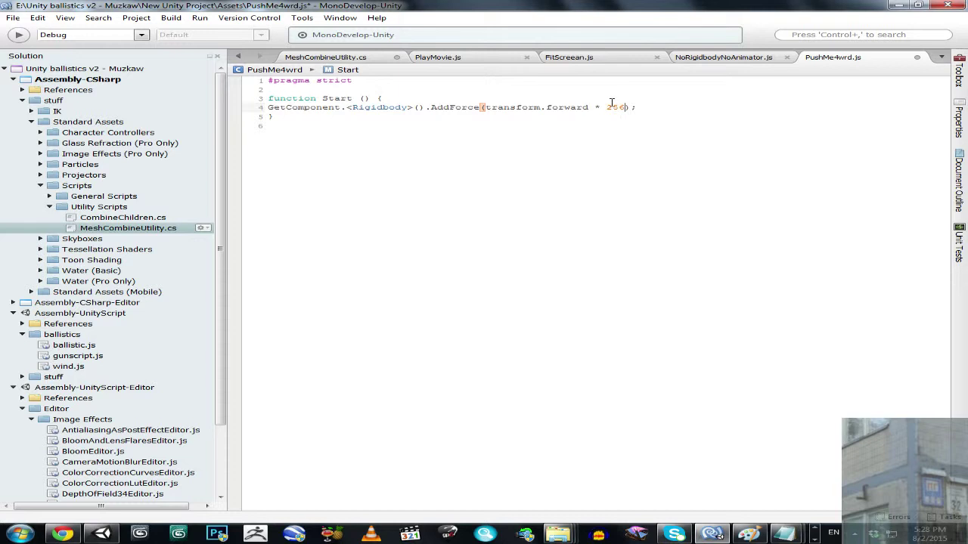
pyautogui.hotkey('ctrl', 's')
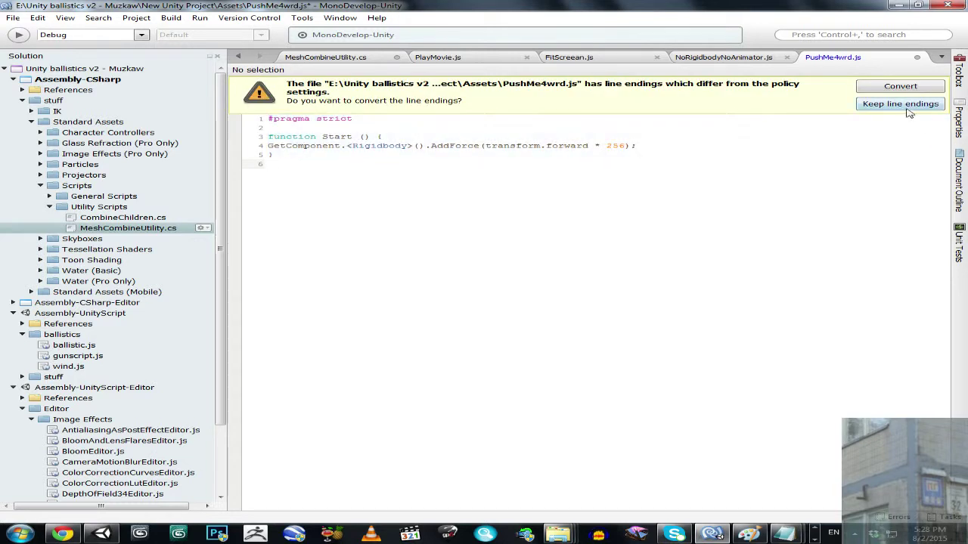
pyautogui.click(886, 106)
# Remove #pragma strict and join the Start function onto one saved line
pyautogui.moveTo(267, 97); pyautogui.dragTo(267, 80)
pyautogui.press('BackSpace')
pyautogui.hotkey('ctrl', 's')
pyautogui.press('BackSpace')
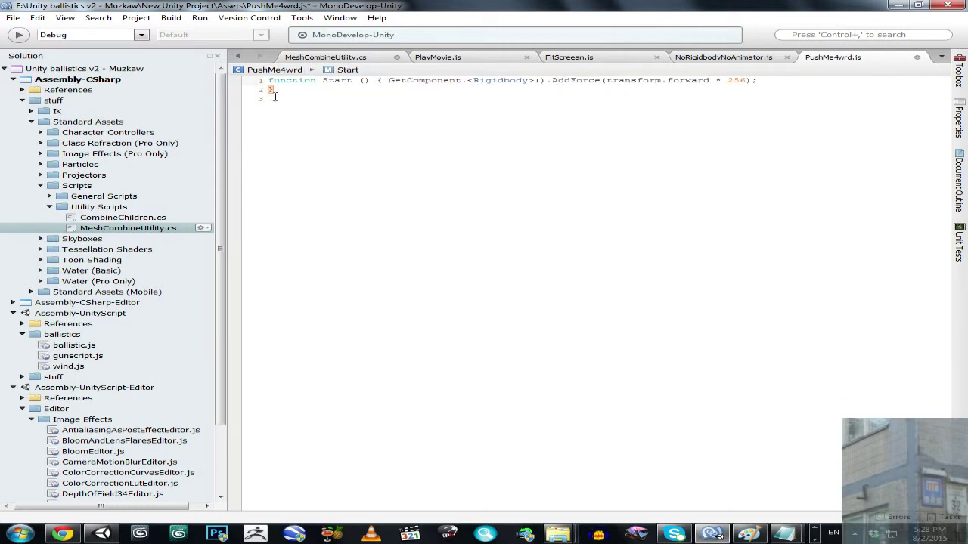
pyautogui.press('Down')
pyautogui.press('Home')
pyautogui.press('BackSpace')
pyautogui.hotkey('ctrl', 's')
# Add a Rigidbody (Mass 1, gravity on) to the Cube and lift it to about Y -2.32
pyautogui.click(102, 533)
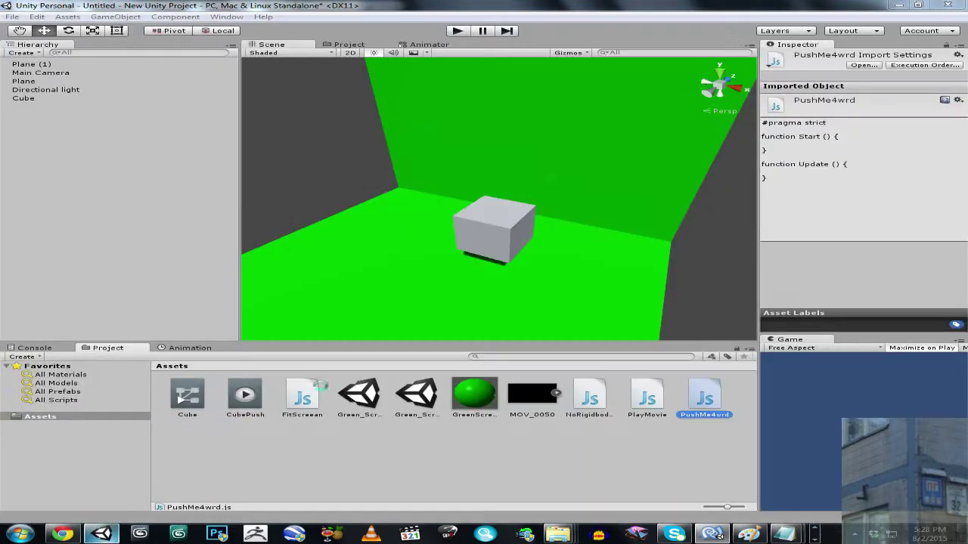
pyautogui.click(508, 243)
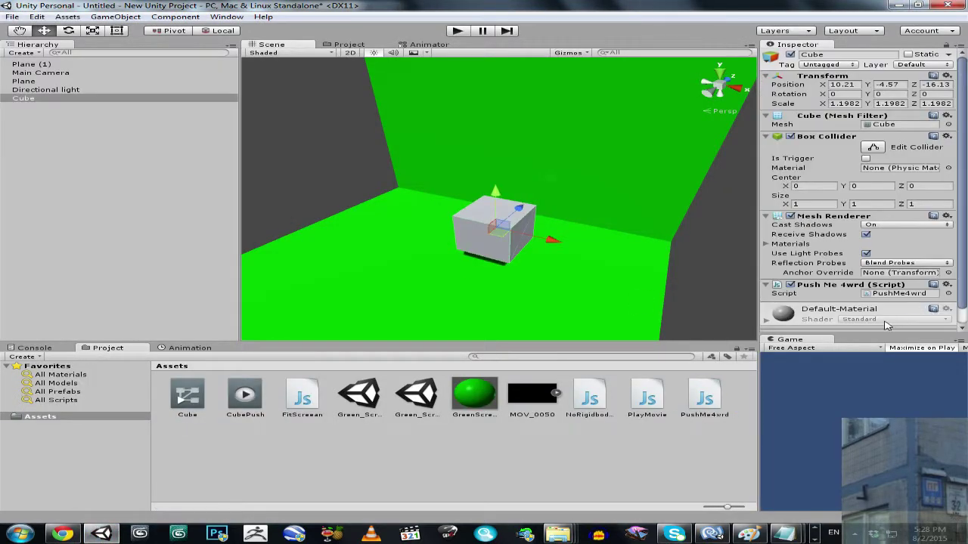
pyautogui.click(936, 287)
pyautogui.click(675, 291)
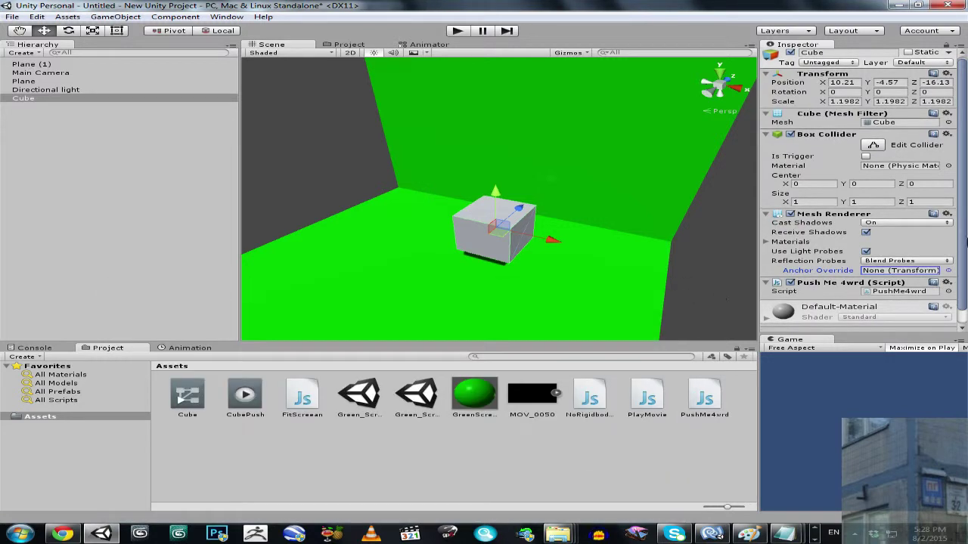
pyautogui.scroll(-1, 862, 302)
pyautogui.click(866, 324)
pyautogui.write('ri')
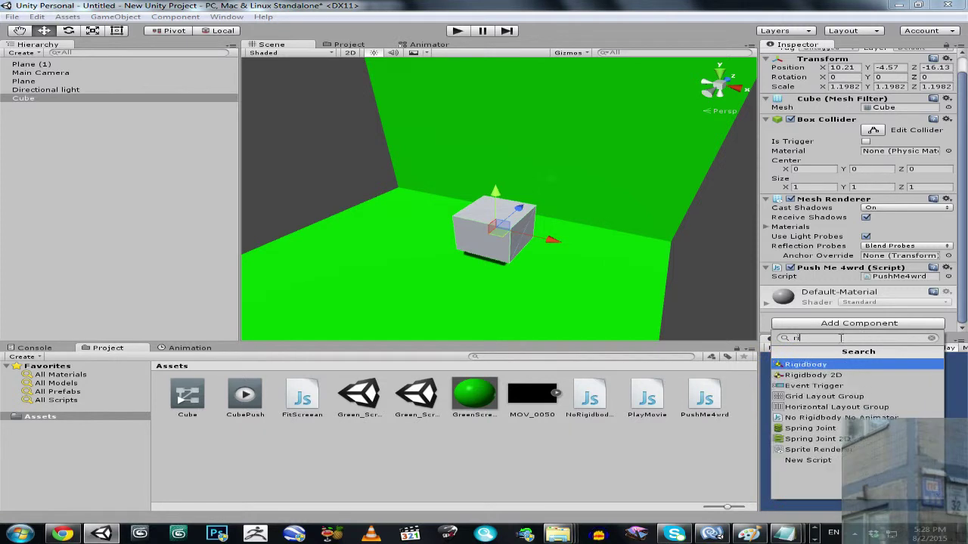
pyautogui.click(806, 365)
pyautogui.scroll(-5, 499, 197)
pyautogui.moveTo(504, 184)
pyautogui.mouseDown()
pyautogui.moveTo(502, 159)
pyautogui.moveTo(495, 168)
pyautogui.mouseUp()
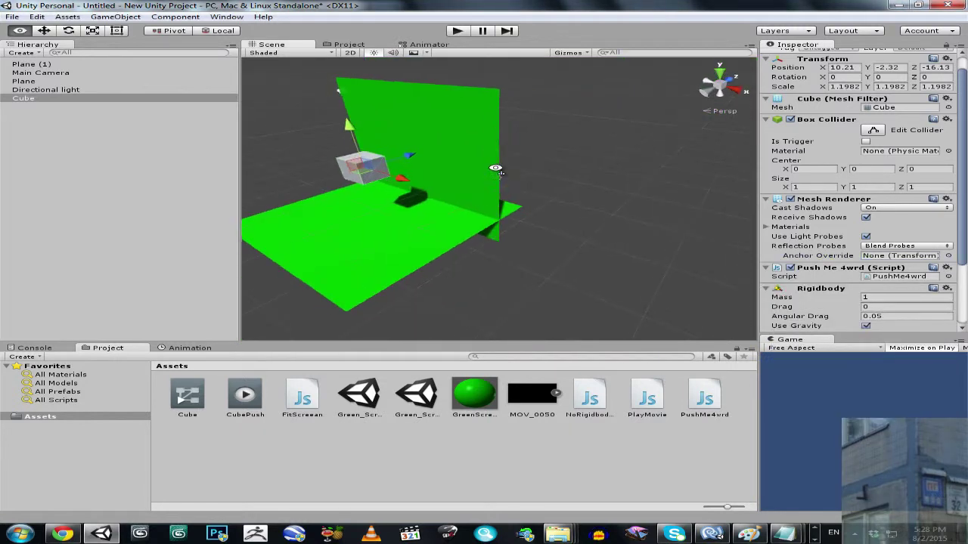
# Align the Main Camera with the scene view, set Perspective projection, and check the game view
pyautogui.click(23, 72)
pyautogui.moveTo(468, 219); pyautogui.dragTo(583, 205, button='right')
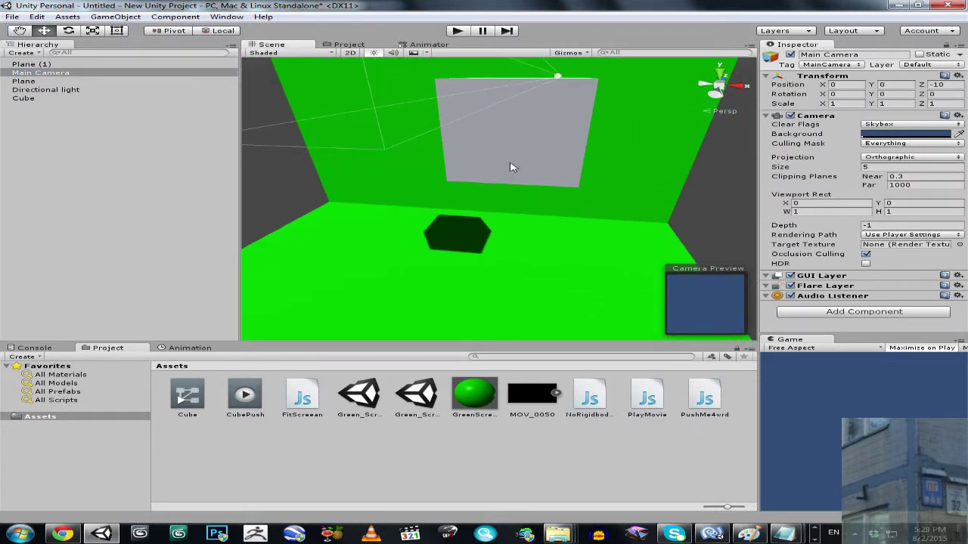
pyautogui.click(113, 17)
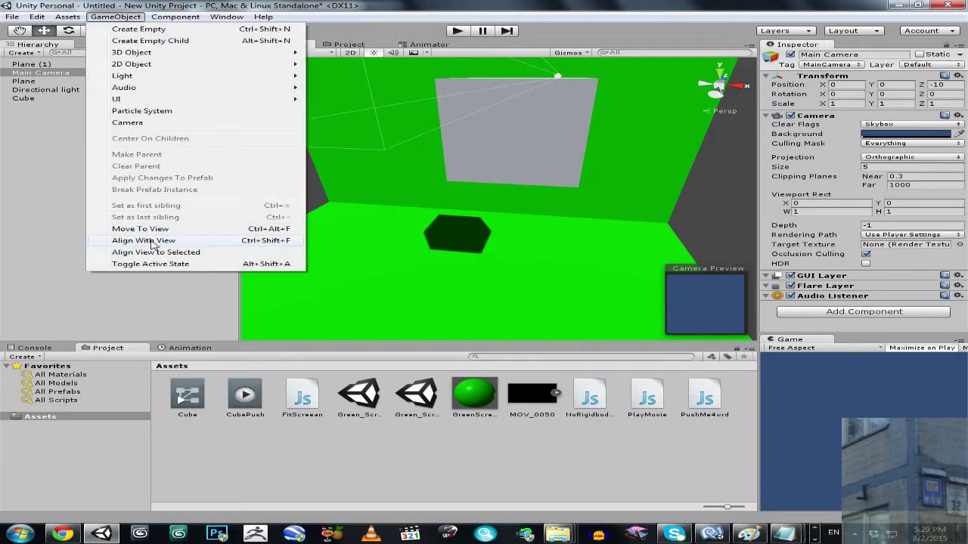
pyautogui.click(143, 241)
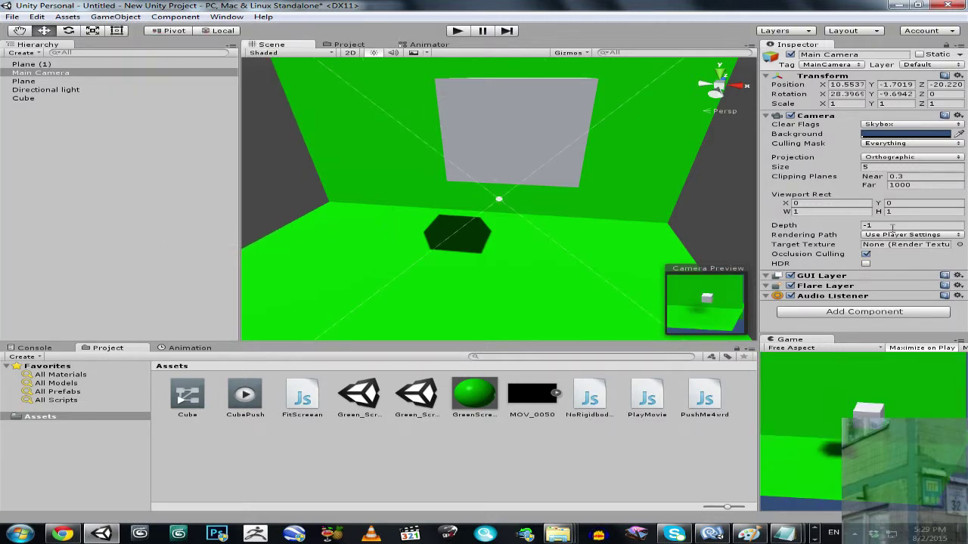
pyautogui.click(873, 159)
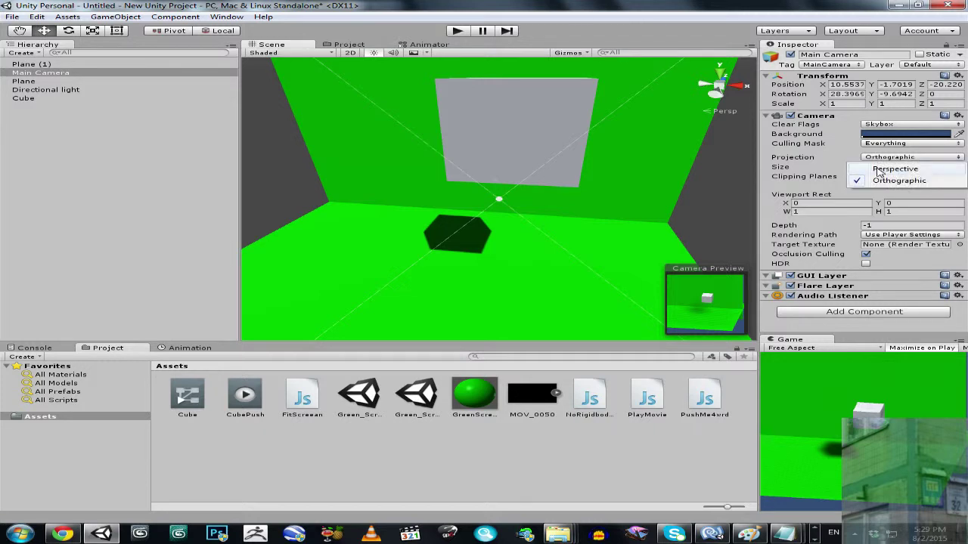
pyautogui.click(884, 171)
pyautogui.rightClick(804, 339)
pyautogui.click(816, 348)
pyautogui.rightClick(365, 45)
pyautogui.click(397, 49)
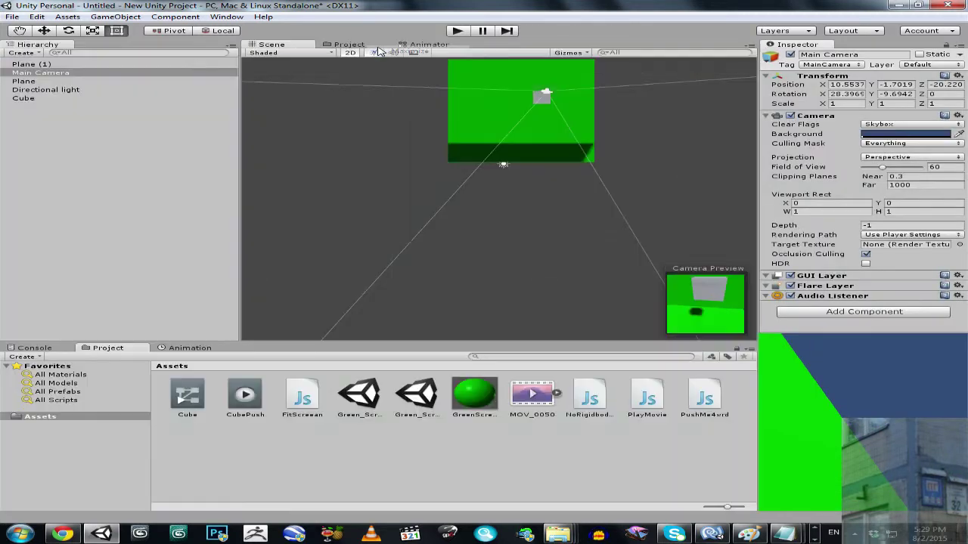
# Parent Plane (1) under Plane and view the green floor in 3D
pyautogui.click(25, 81)
pyautogui.click(30, 67)
pyautogui.moveTo(30, 66); pyautogui.dragTo(28, 84)
pyautogui.click(24, 73)
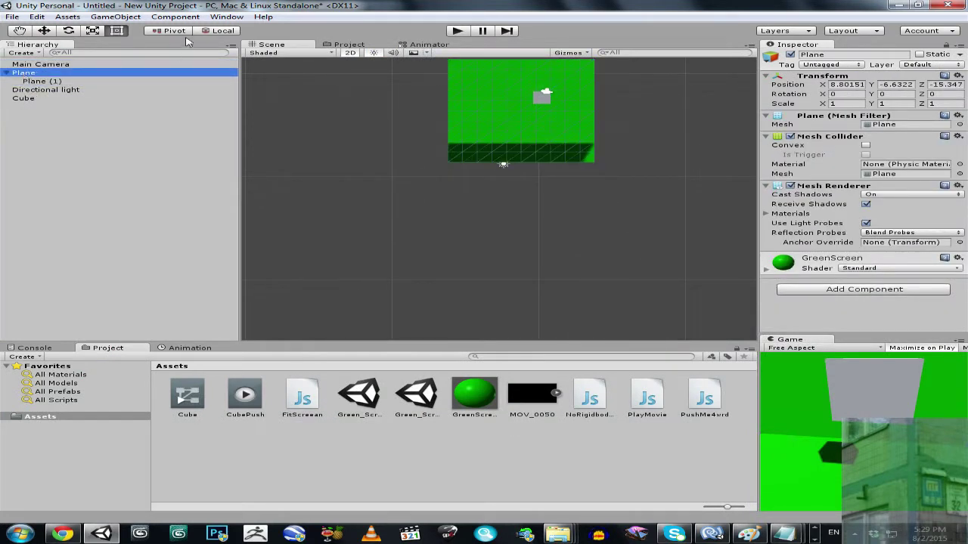
pyautogui.click(350, 54)
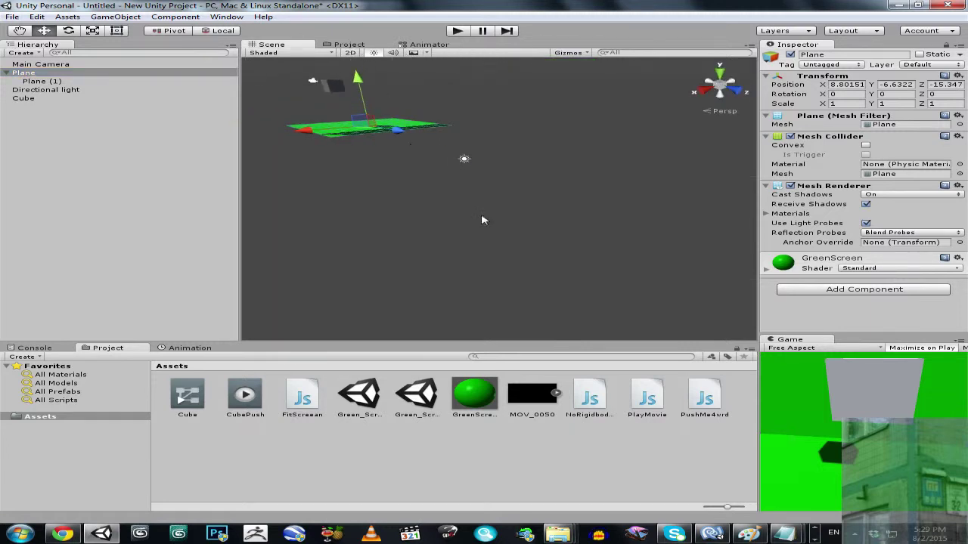
pyautogui.keyDown('alt'); pyautogui.moveTo(383, 188); pyautogui.dragTo(445, 194); pyautogui.keyUp('alt')
# Stretch the Plane along X to a scale of 2.93321 and check it in the maximized Game view
pyautogui.click(93, 31)
pyautogui.keyDown('alt'); pyautogui.moveTo(462, 233); pyautogui.dragTo(578, 226); pyautogui.keyUp('alt')
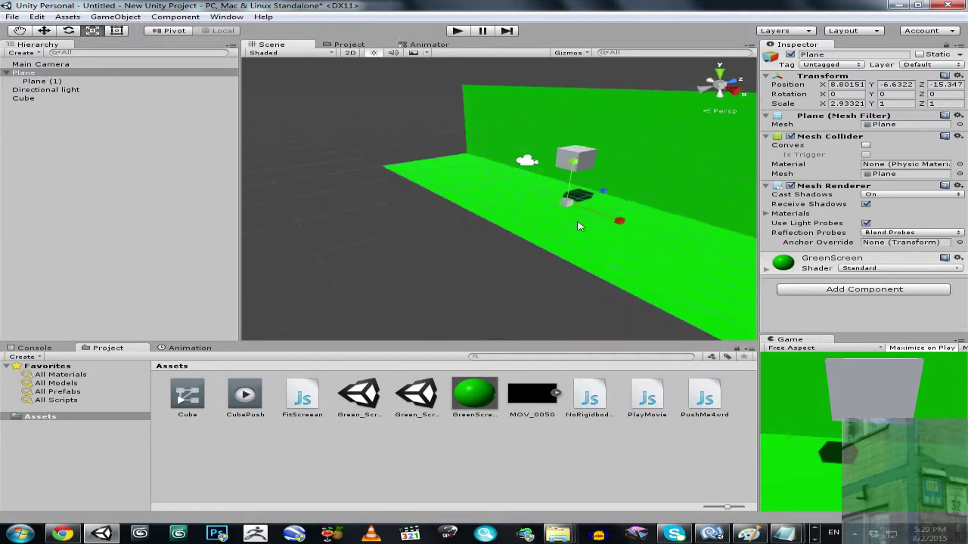
pyautogui.doubleClick(789, 339)
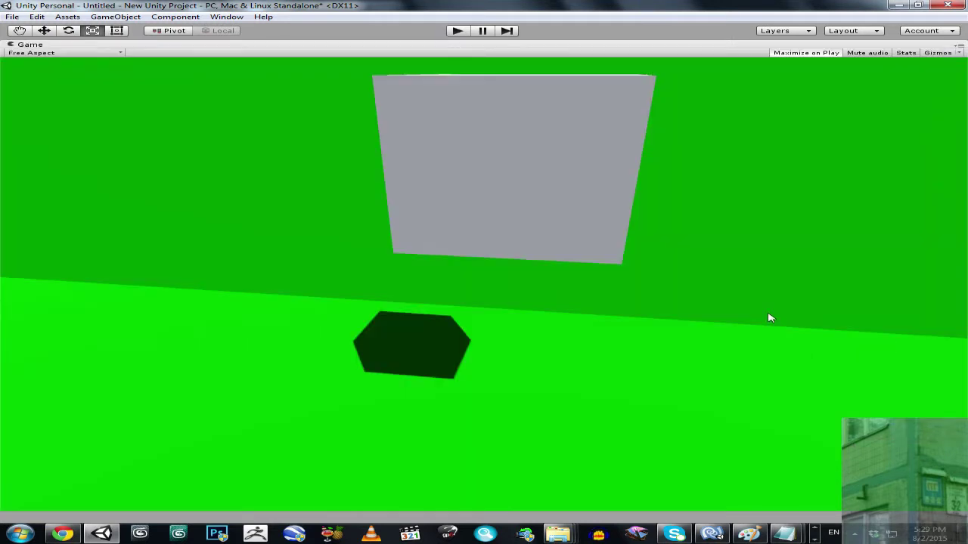
pyautogui.rightClick(448, 48)
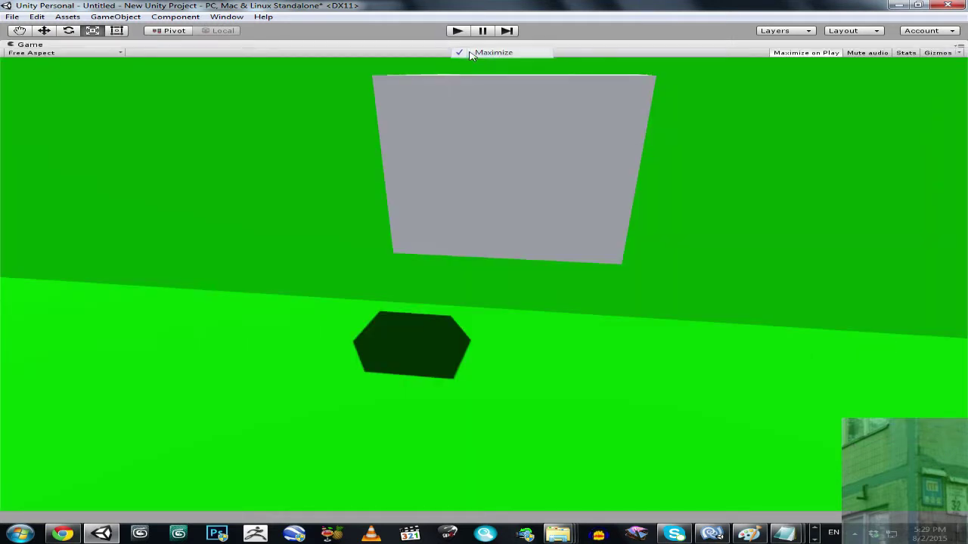
pyautogui.click(468, 53)
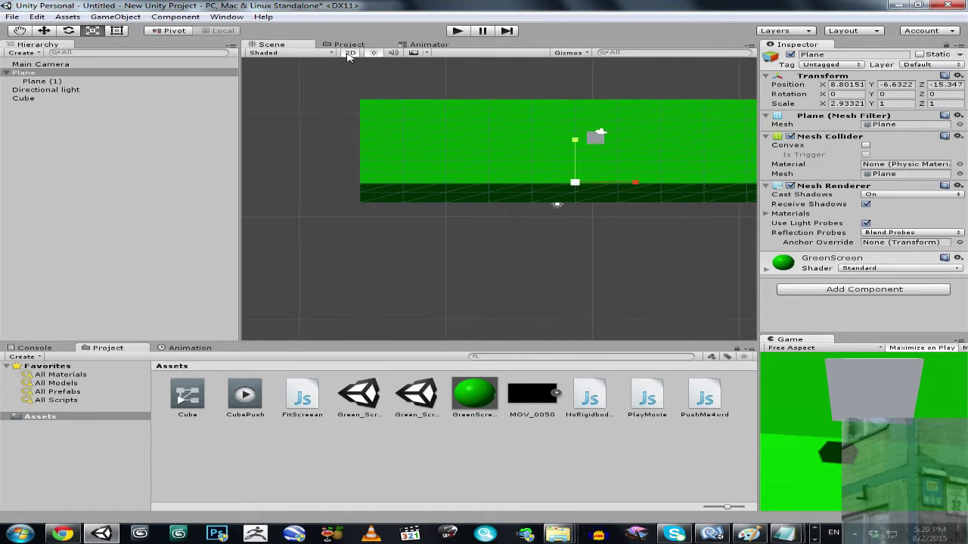
# Switch the Scene view to 3D, orbit closer to the cube, and reselect the floor Plane
pyautogui.click(350, 53)
pyautogui.keyDown('alt'); pyautogui.moveTo(644, 296); pyautogui.dragTo(631, 259); pyautogui.keyUp('alt')
pyautogui.keyDown('alt'); pyautogui.moveTo(484, 240); pyautogui.dragTo(562, 249); pyautogui.keyUp('alt')
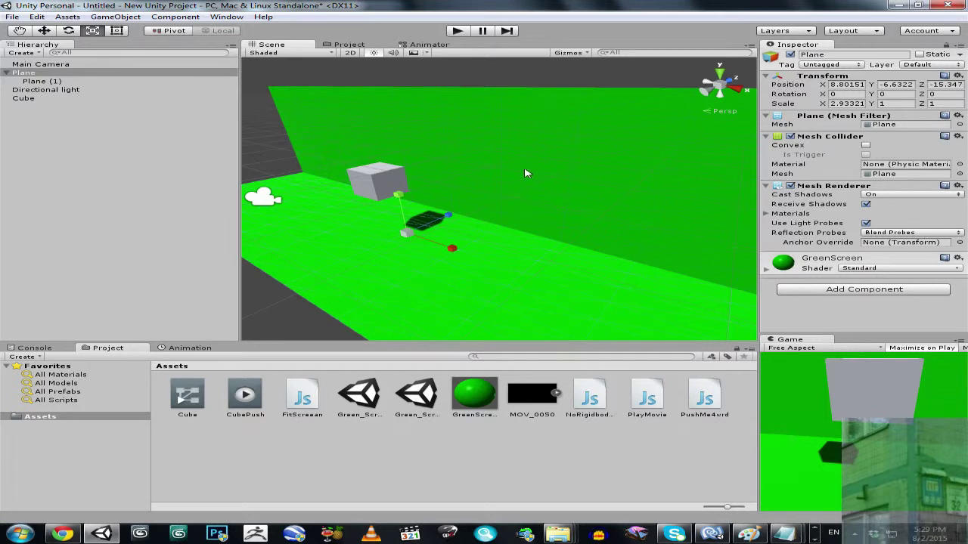
pyautogui.click(485, 158)
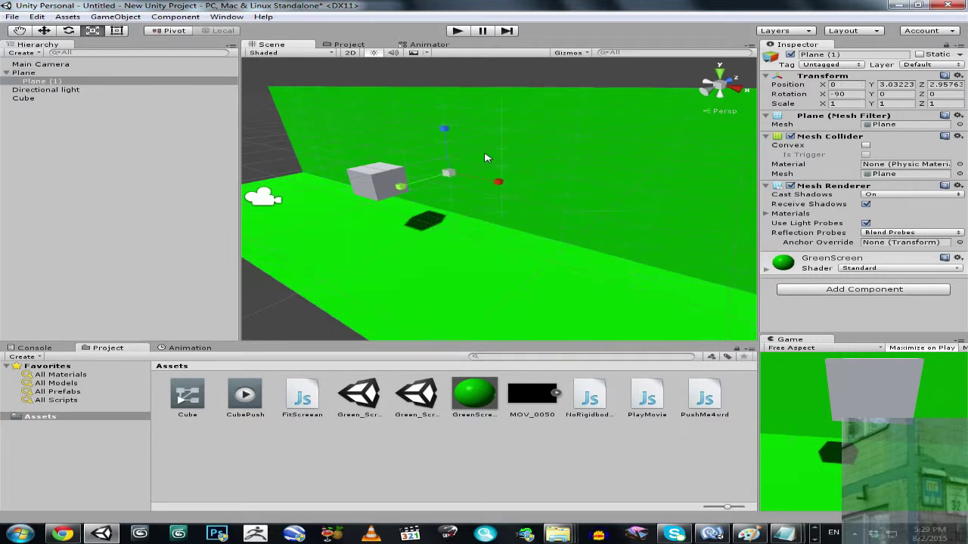
pyautogui.click(467, 249)
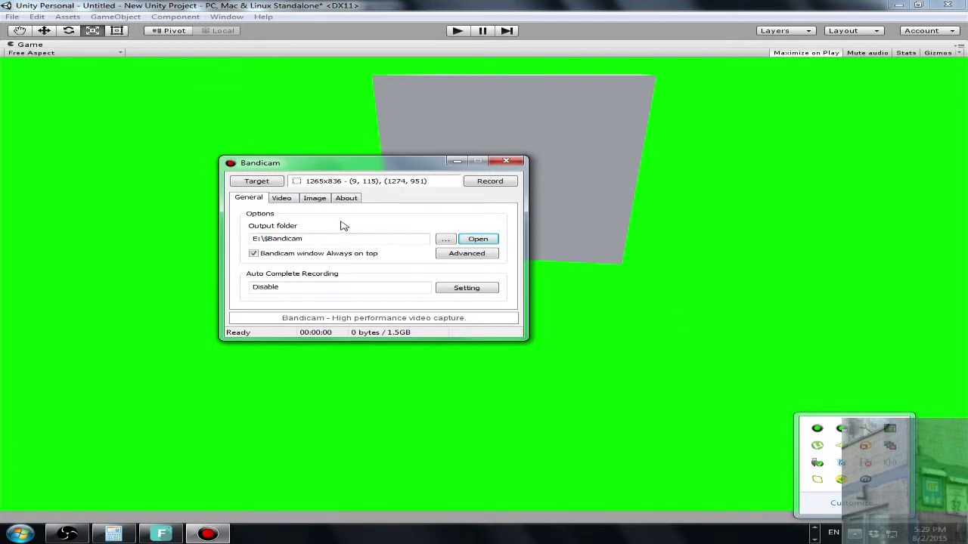
# Set Bandicam to capture a rectangle fitted to the 1265x839 Unity Game view
pyautogui.click(257, 183)
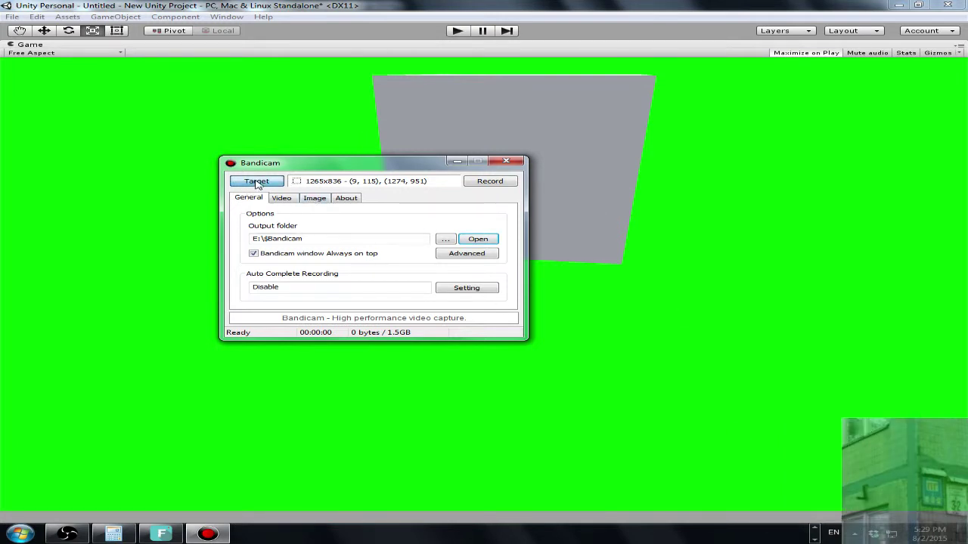
pyautogui.click(269, 211)
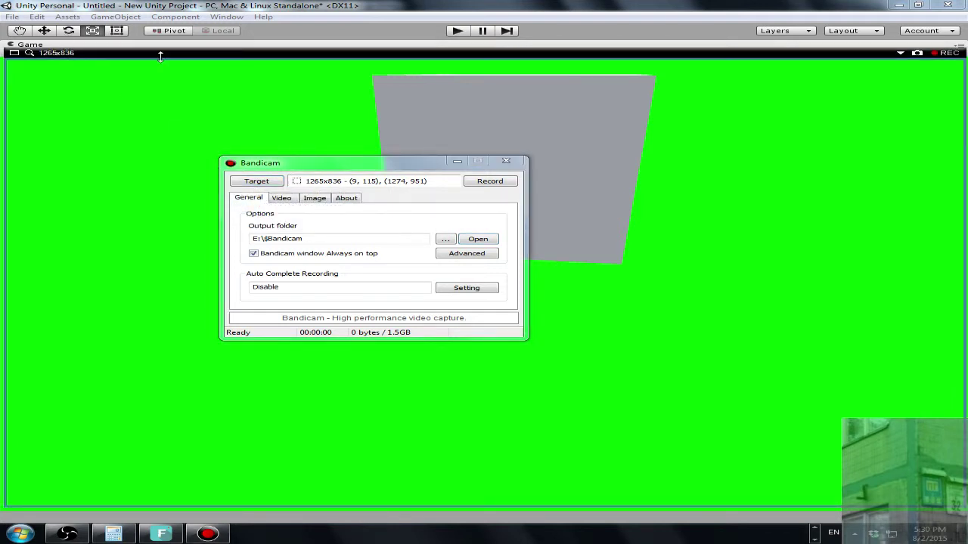
pyautogui.moveTo(161, 58); pyautogui.dragTo(160, 47)
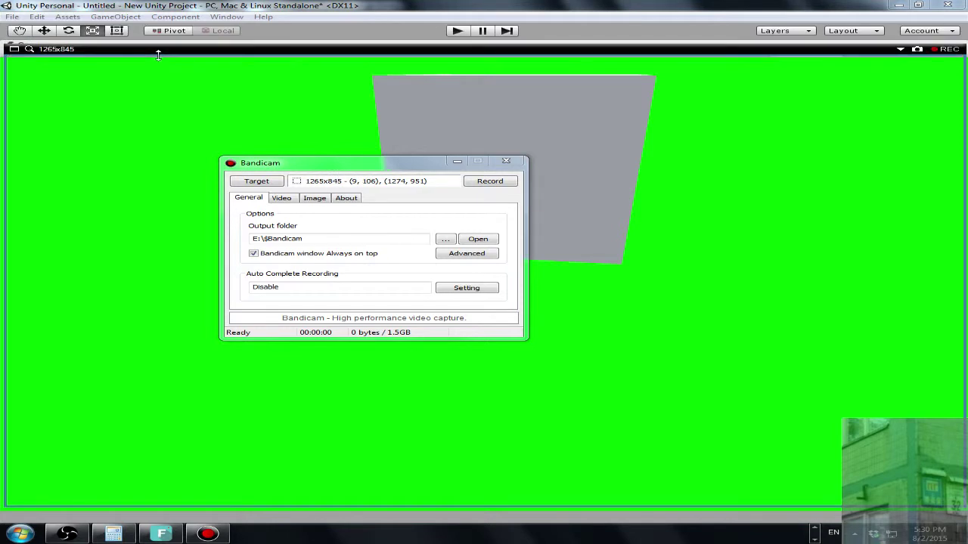
pyautogui.moveTo(158, 54); pyautogui.dragTo(154, 59)
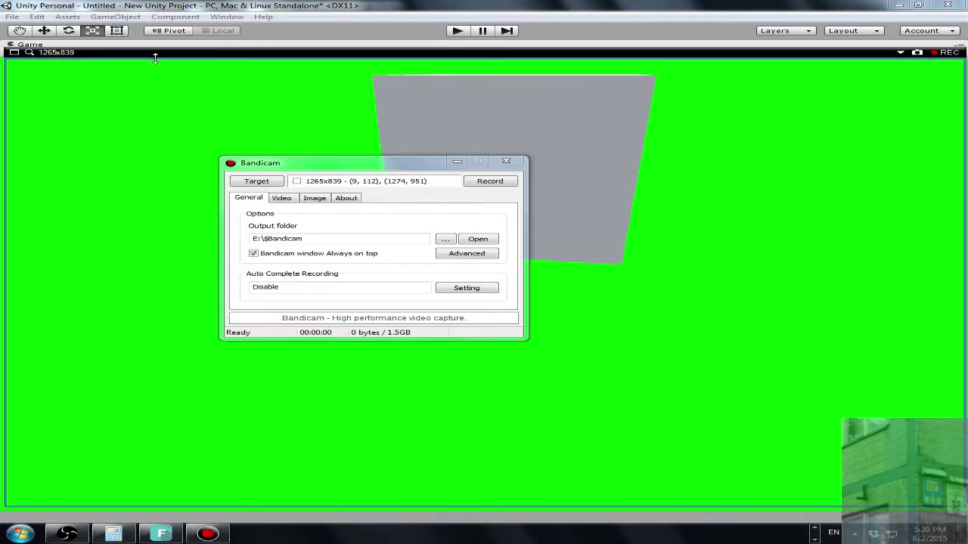
# Turn off 'Add logo to video' in Bandicam's video Logo settings
pyautogui.click(282, 198)
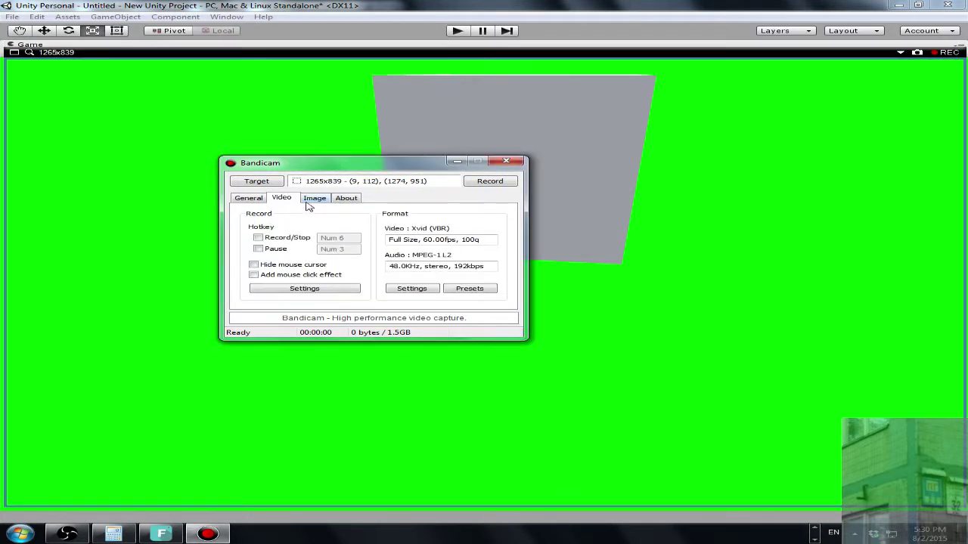
pyautogui.click(278, 290)
pyautogui.click(279, 179)
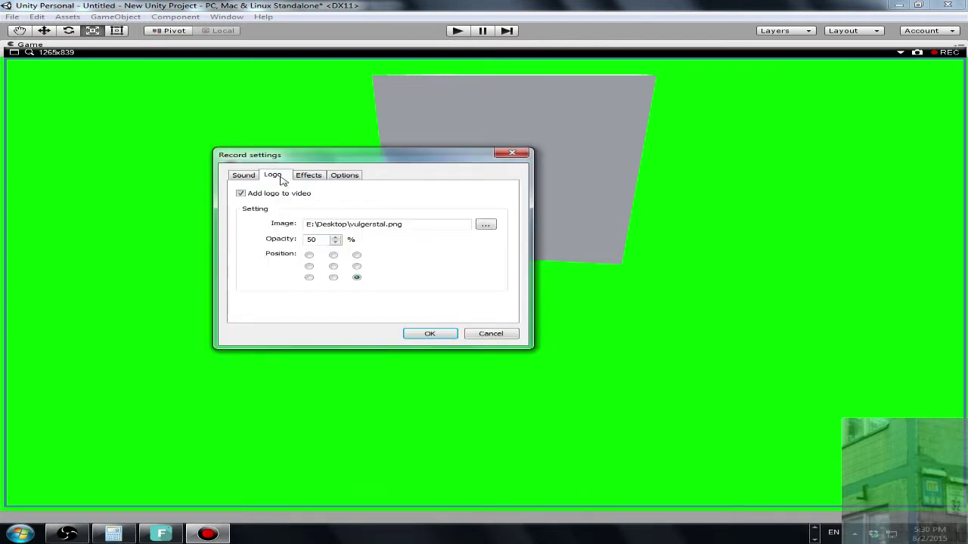
pyautogui.click(240, 193)
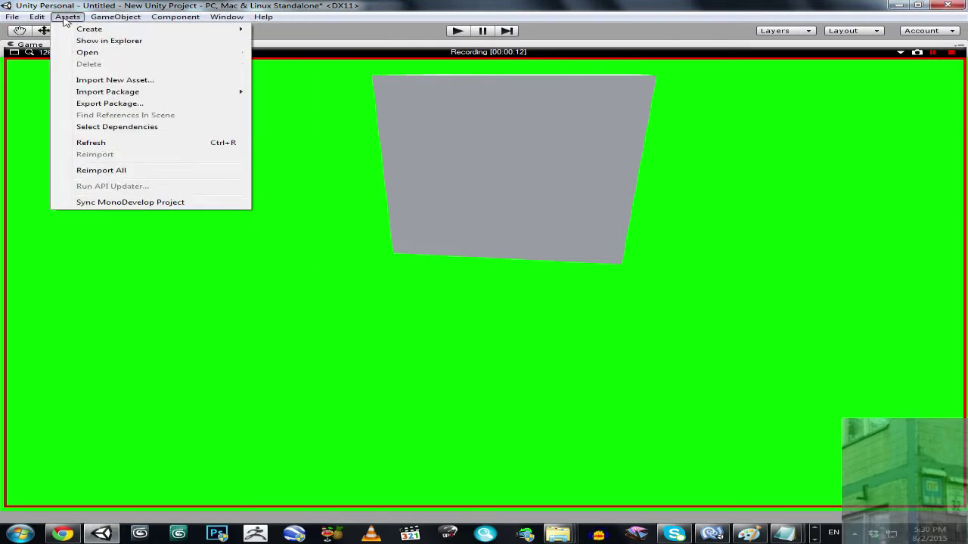
# Change Fixed Timestep from 0.02 to 0.01 in the project's Time settings
pyautogui.moveTo(39, 19)
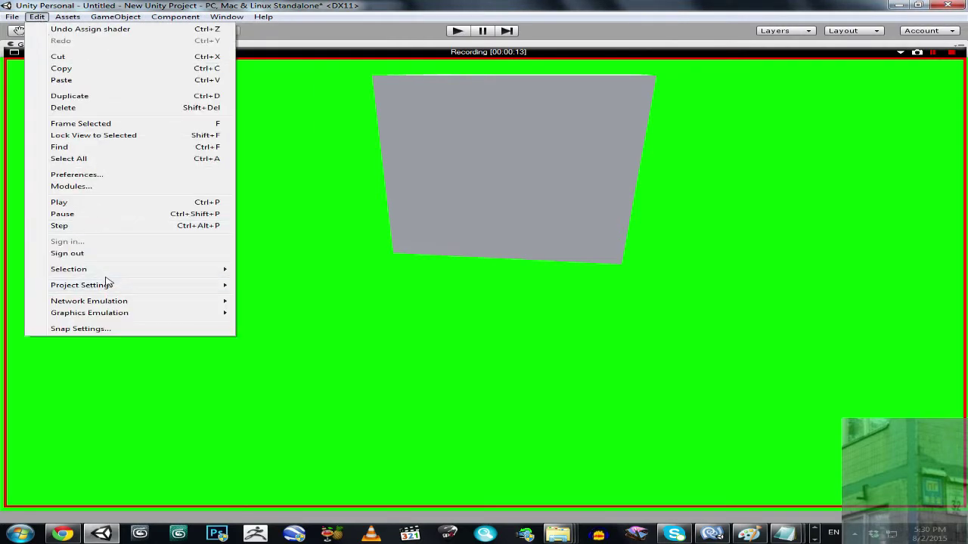
pyautogui.moveTo(177, 288)
pyautogui.click(279, 325)
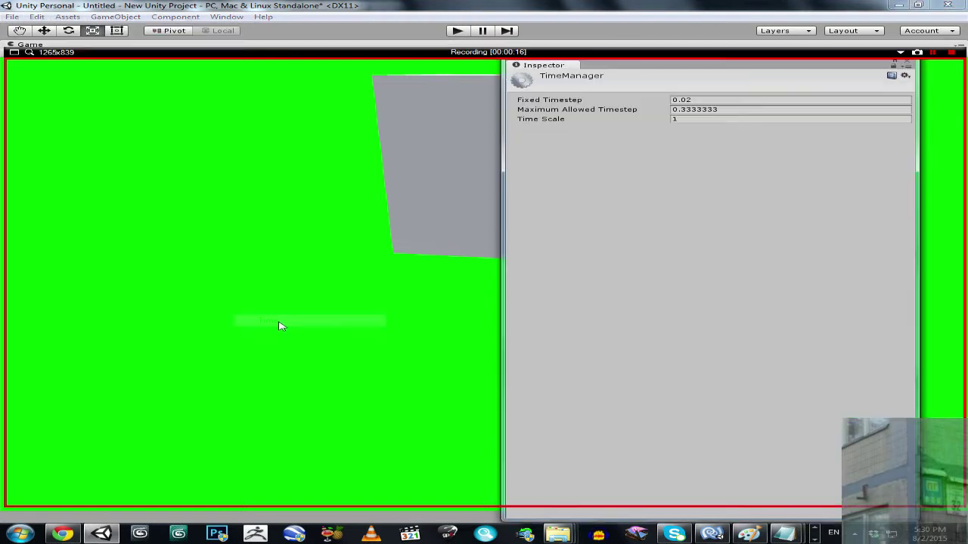
pyautogui.click(688, 99)
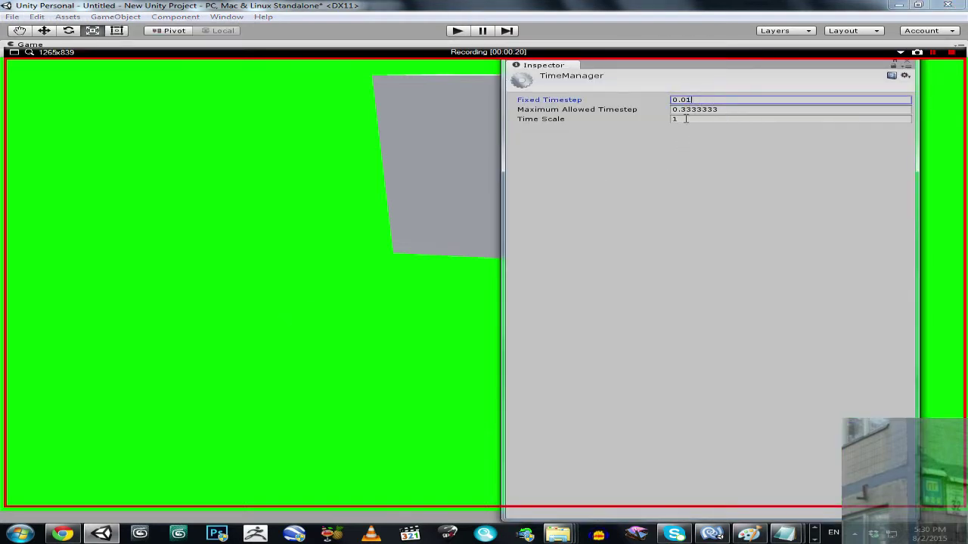
pyautogui.click(685, 118)
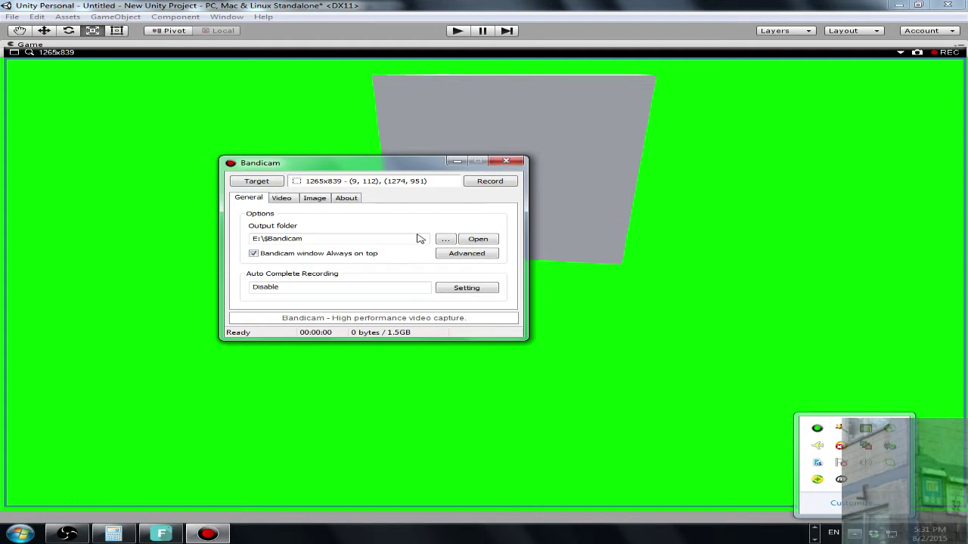
# Open the folder with the new 35-second bandicam AVI, minimize Bandicam, and bring up Filmora
pyautogui.click(469, 239)
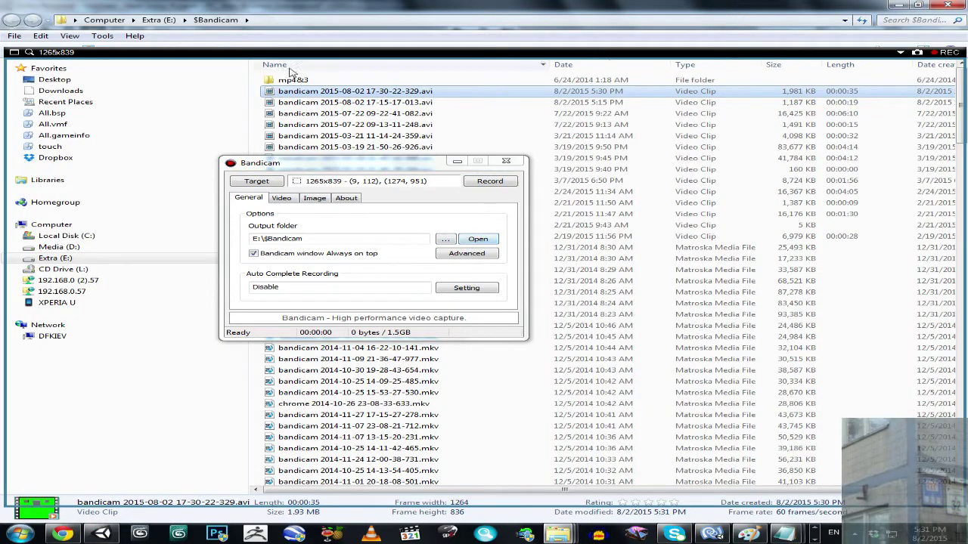
pyautogui.click(456, 161)
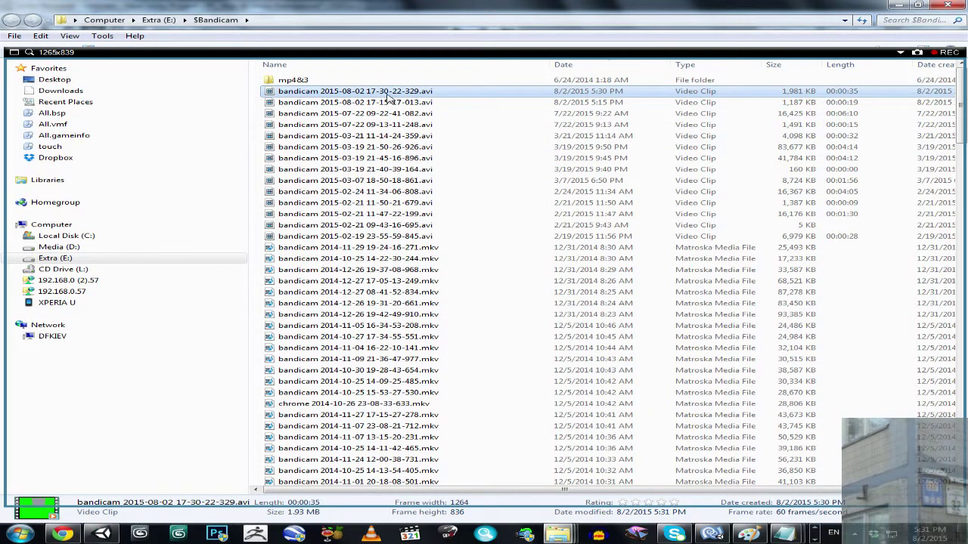
pyautogui.click(161, 535)
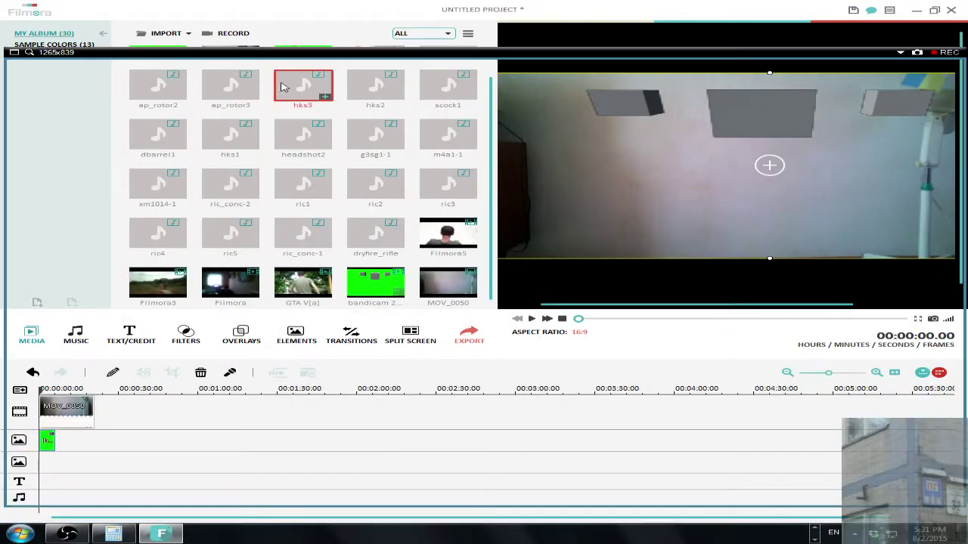
# Put the bandicam AVI on the PIP track above MOV_0050 and zoom the timeline to 5-second steps
pyautogui.moveTo(296, 16); pyautogui.dragTo(465, 226)
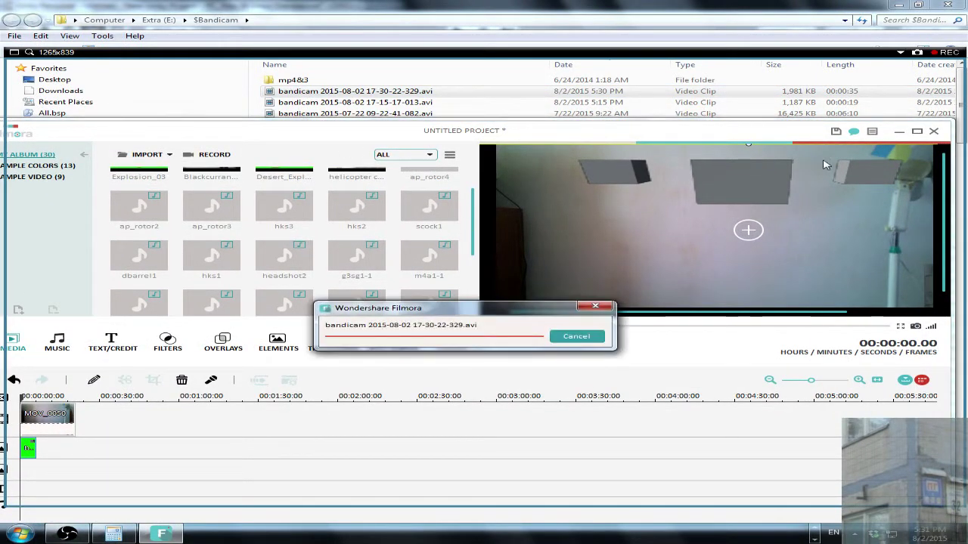
pyautogui.click(917, 131)
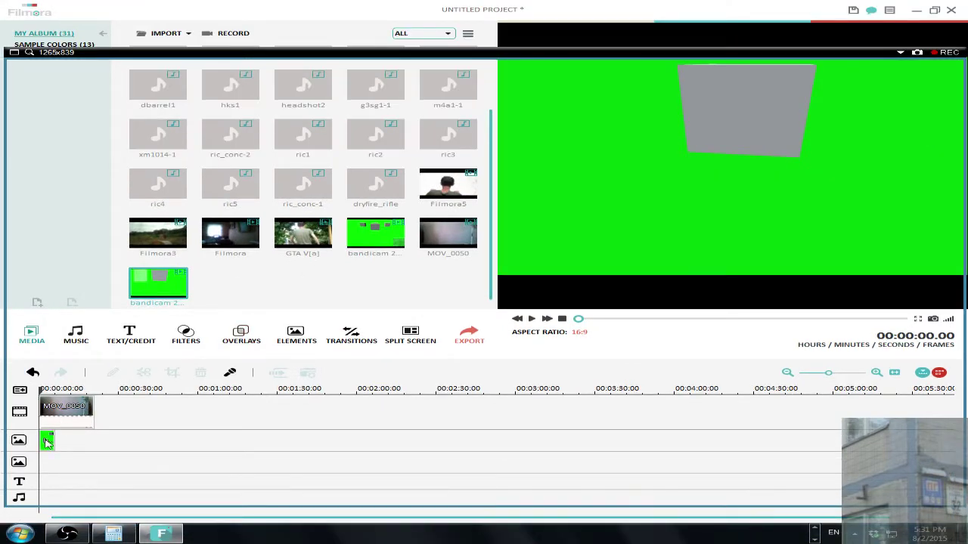
pyautogui.moveTo(47, 443)
pyautogui.mouseDown()
pyautogui.moveTo(153, 282)
pyautogui.moveTo(65, 441)
pyautogui.moveTo(43, 441)
pyautogui.mouseUp()
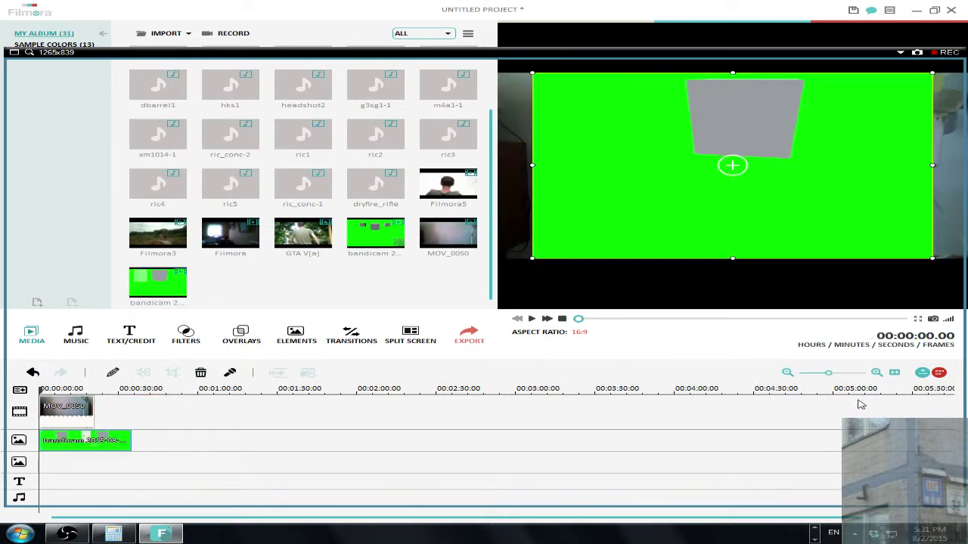
pyautogui.moveTo(829, 373); pyautogui.dragTo(840, 372)
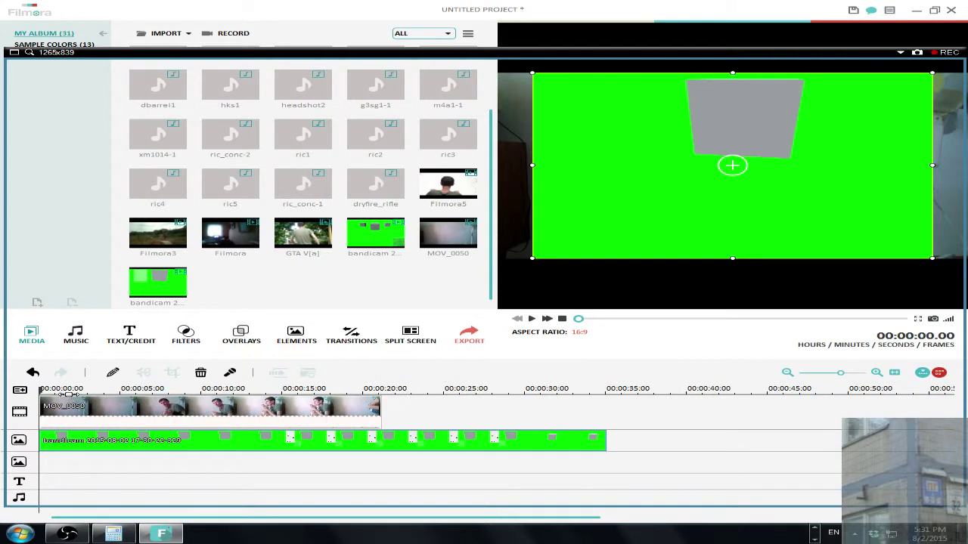
pyautogui.moveTo(62, 392); pyautogui.dragTo(505, 393)
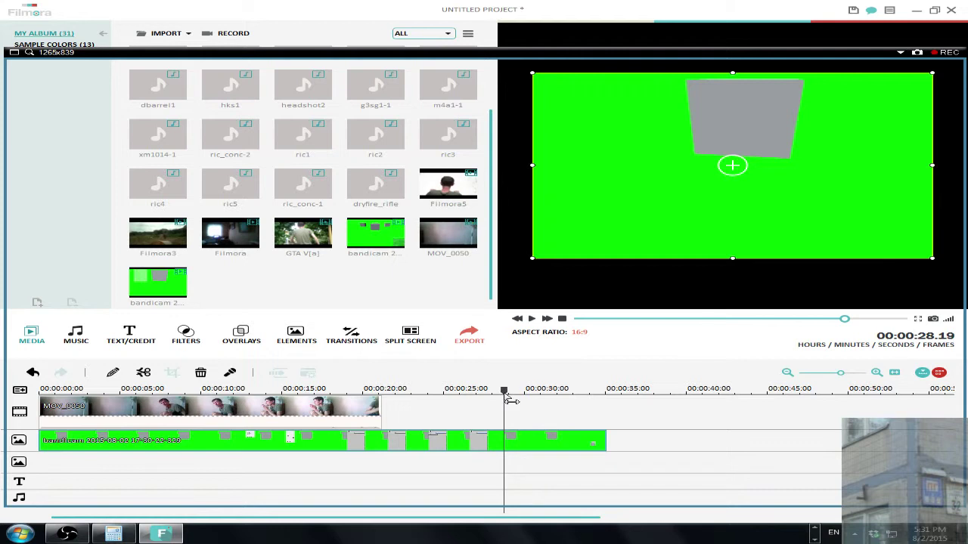
# Split the green clip at 00:00:28, delete the first part, and move the rest to the start
pyautogui.click(144, 372)
pyautogui.click(343, 444)
pyautogui.press('Delete')
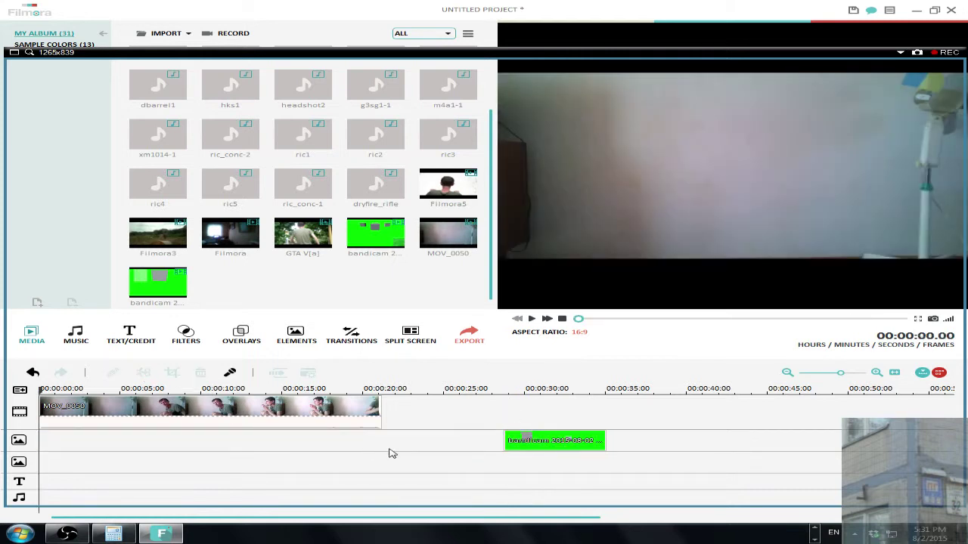
pyautogui.moveTo(527, 445); pyautogui.dragTo(79, 441)
# Apply Green Screen with 'Make parts of the clip transparent' to the cube overlay clip
pyautogui.rightClick(80, 441)
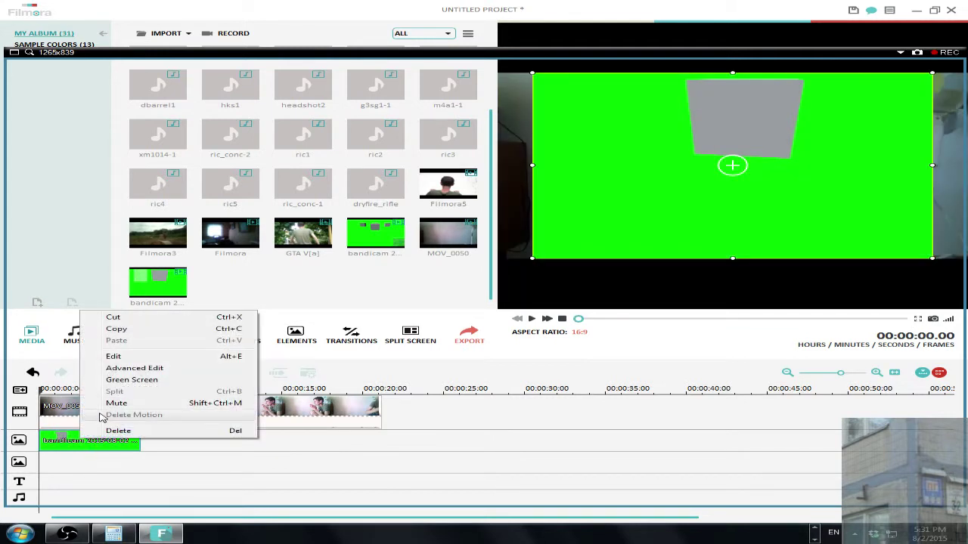
pyautogui.click(132, 380)
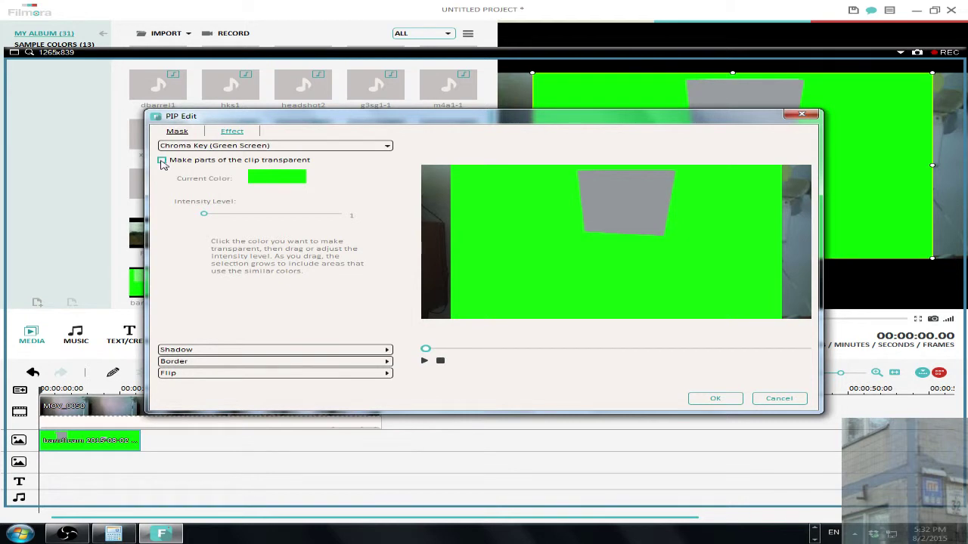
pyautogui.click(161, 161)
pyautogui.click(711, 399)
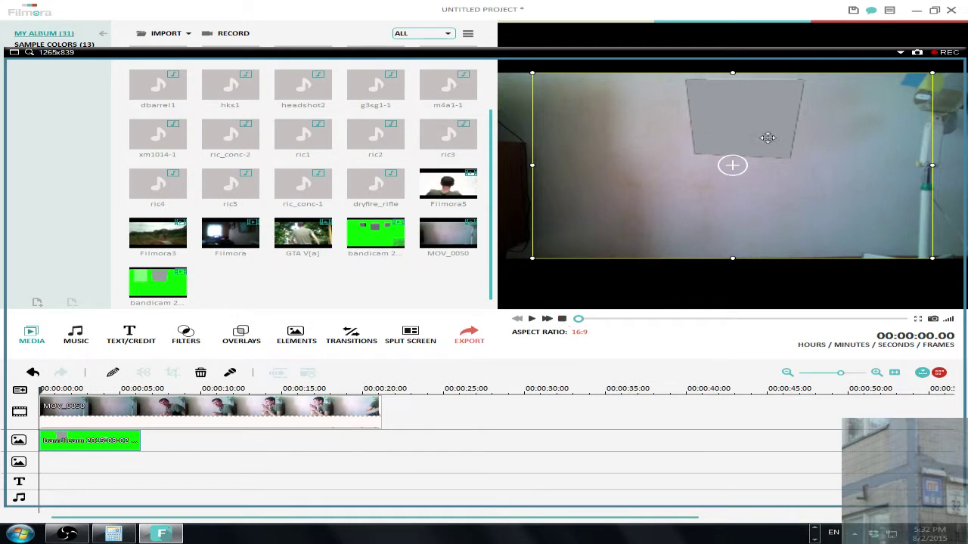
# Play the keyed composite in full-screen preview, then return to the editor
pyautogui.click(919, 320)
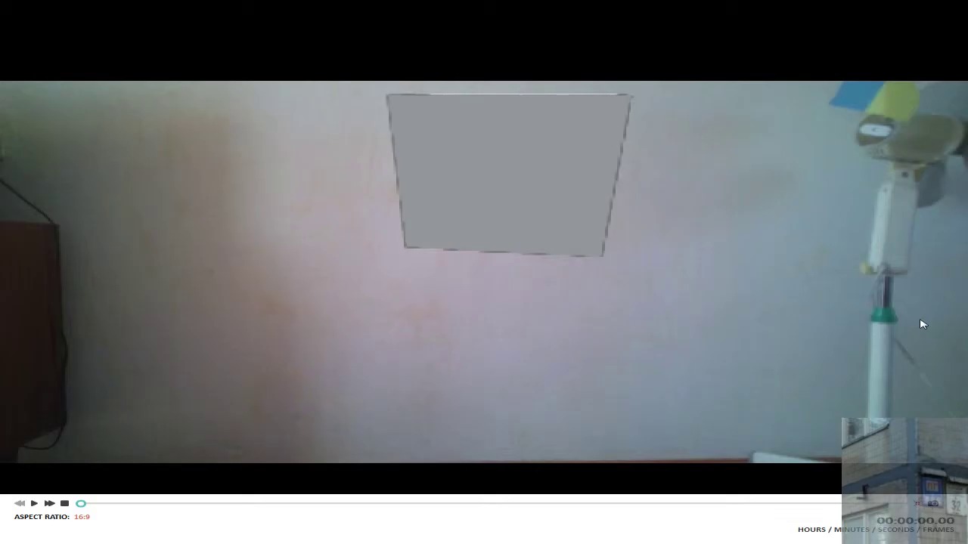
pyautogui.click(34, 504)
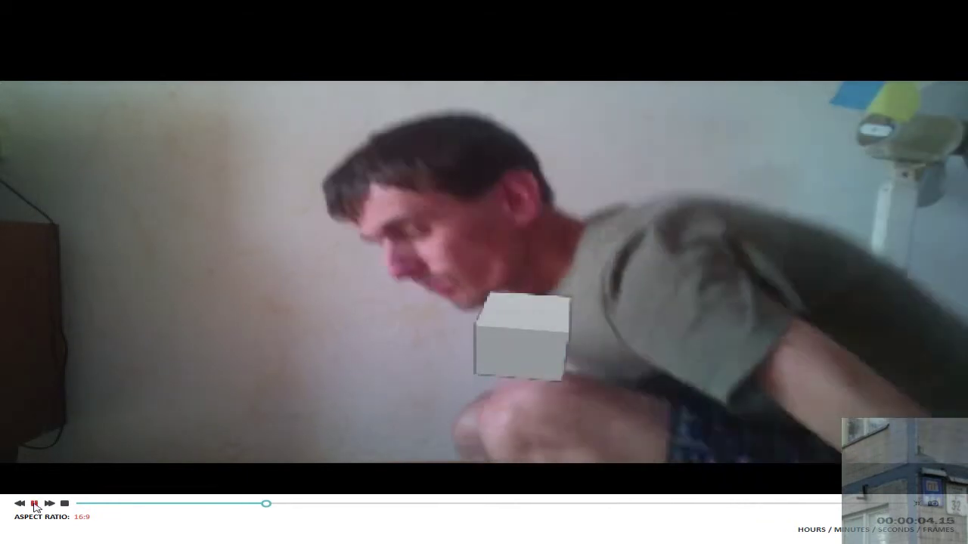
pyautogui.click(34, 505)
pyautogui.click(917, 504)
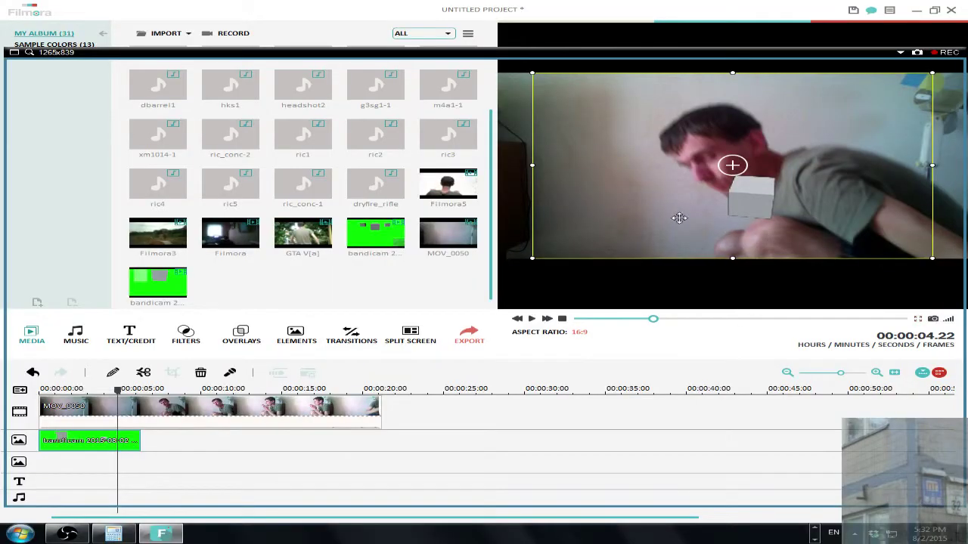
# Move the cube overlay left and down in the frame and replay the composite from the start
pyautogui.moveTo(676, 228); pyautogui.dragTo(641, 254)
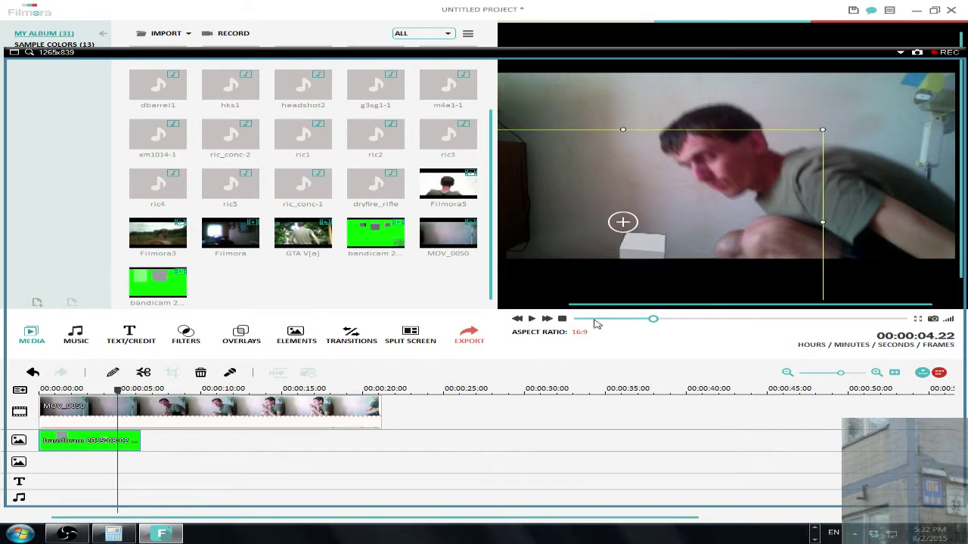
pyautogui.click(562, 319)
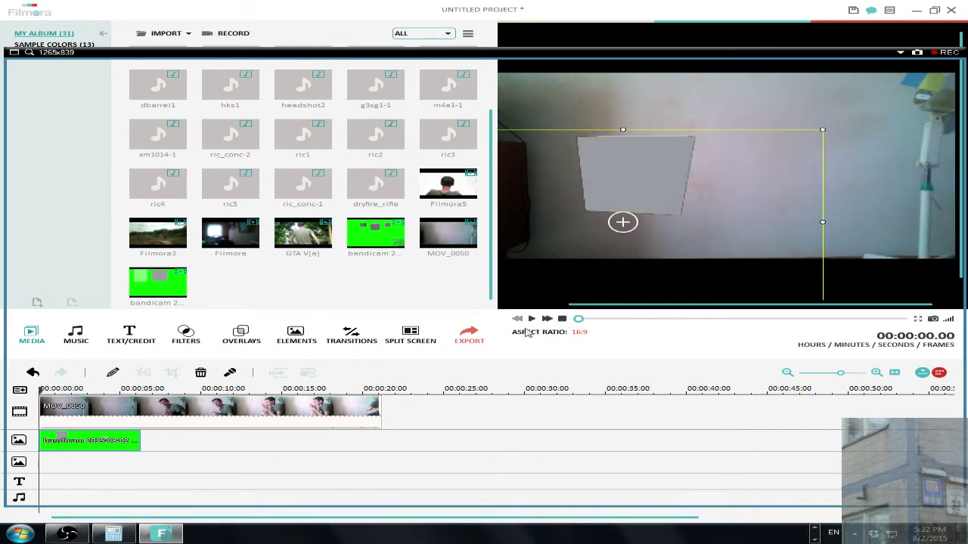
pyautogui.click(531, 319)
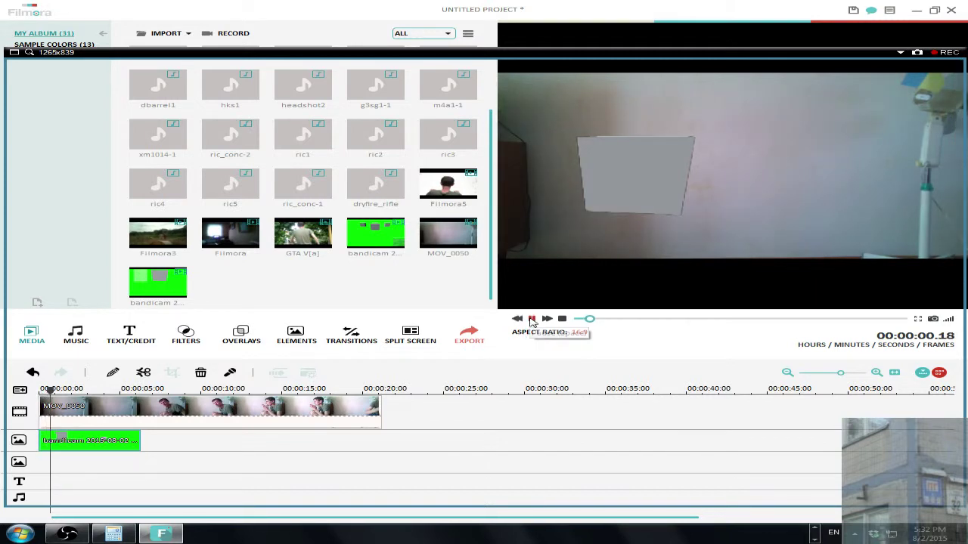
pyautogui.click(562, 319)
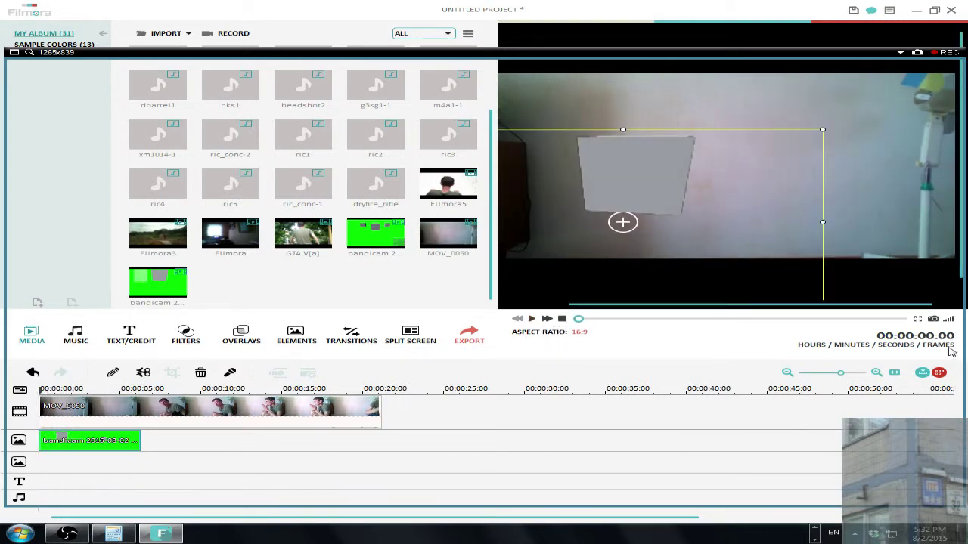
# Play the composite full screen again, then bring Open Broadcaster Software to the front
pyautogui.click(917, 319)
pyautogui.moveTo(46, 522)
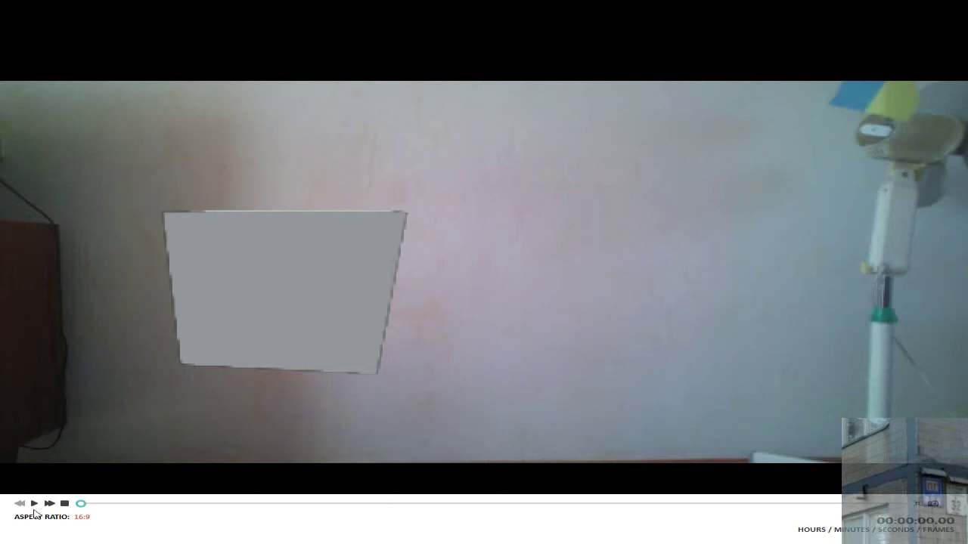
pyautogui.click(34, 503)
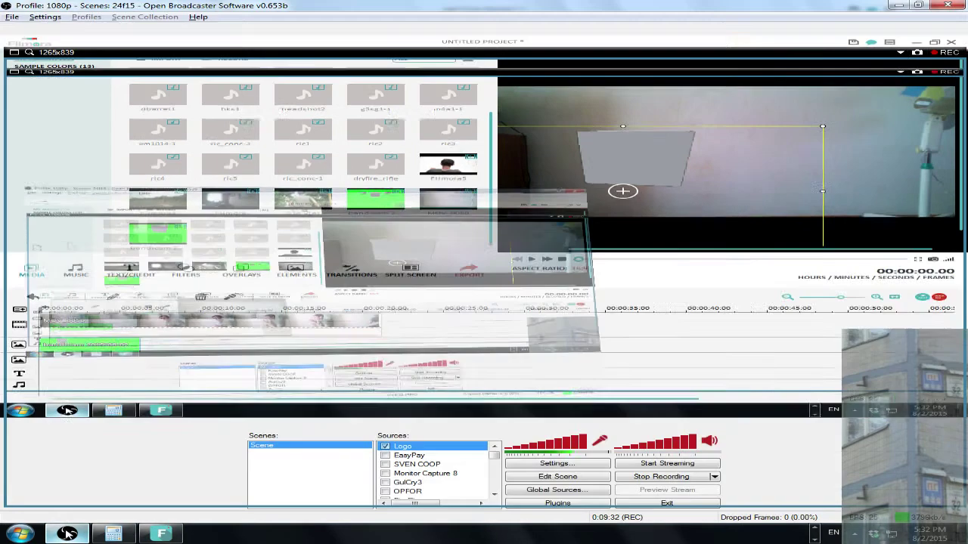
pyautogui.click(67, 534)
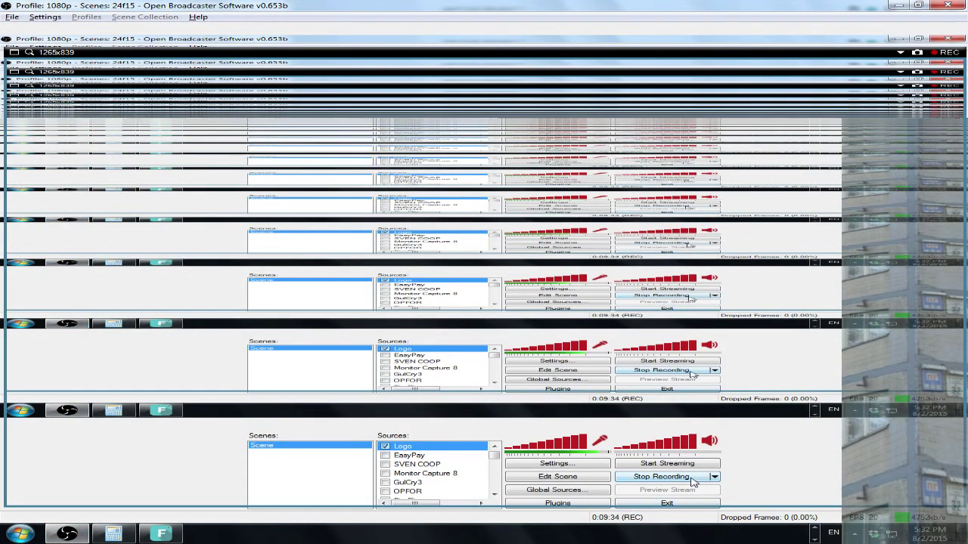